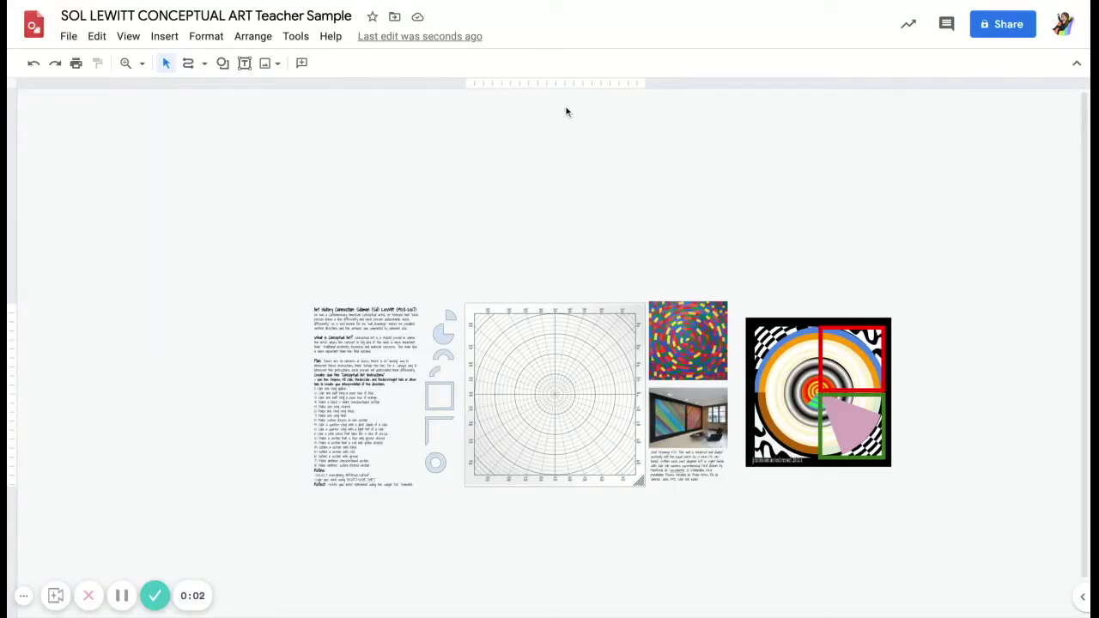
# - Set the zoom to 100% and scroll down to the 10° polar grid and light blue cut-out shapes
pyautogui.click(141, 67)
pyautogui.click(184, 139)
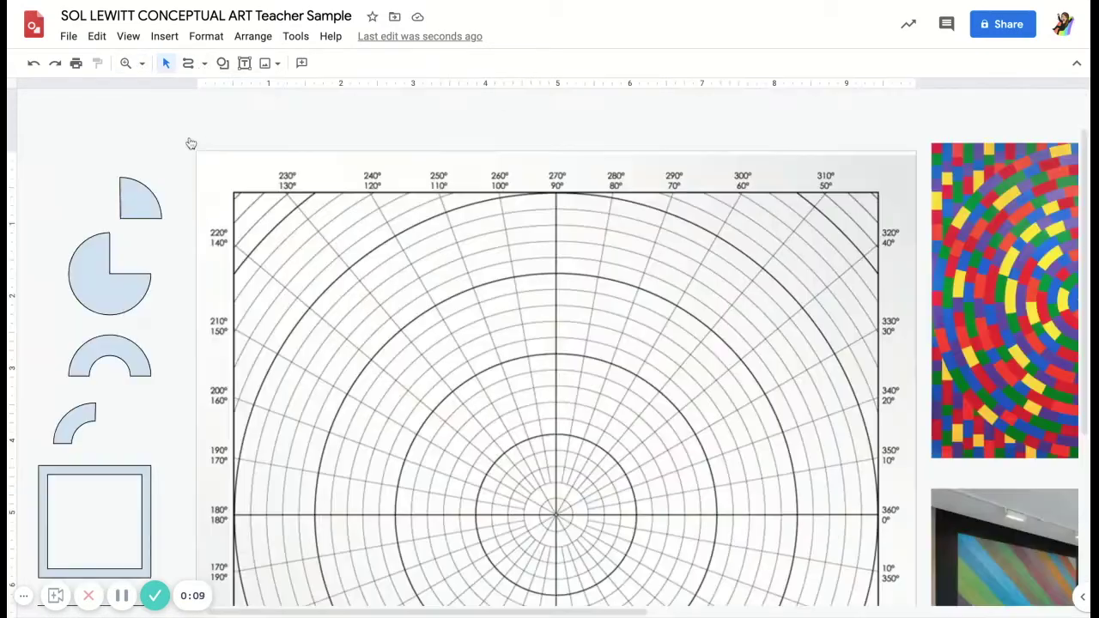
pyautogui.scroll(-3, 330, 202)
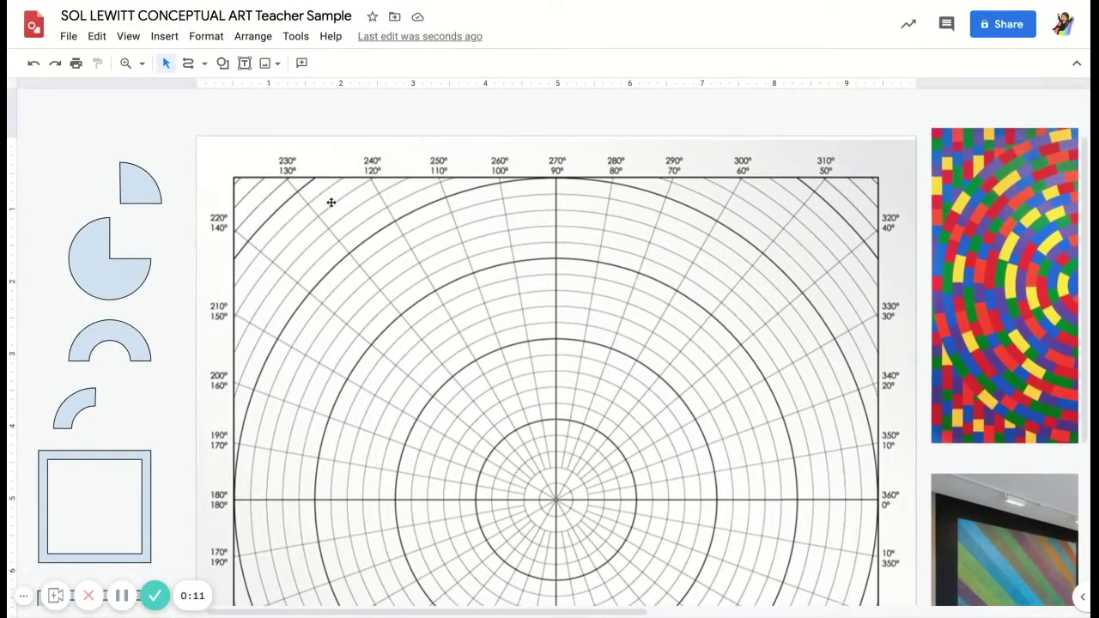
pyautogui.scroll(-3, 556, 360)
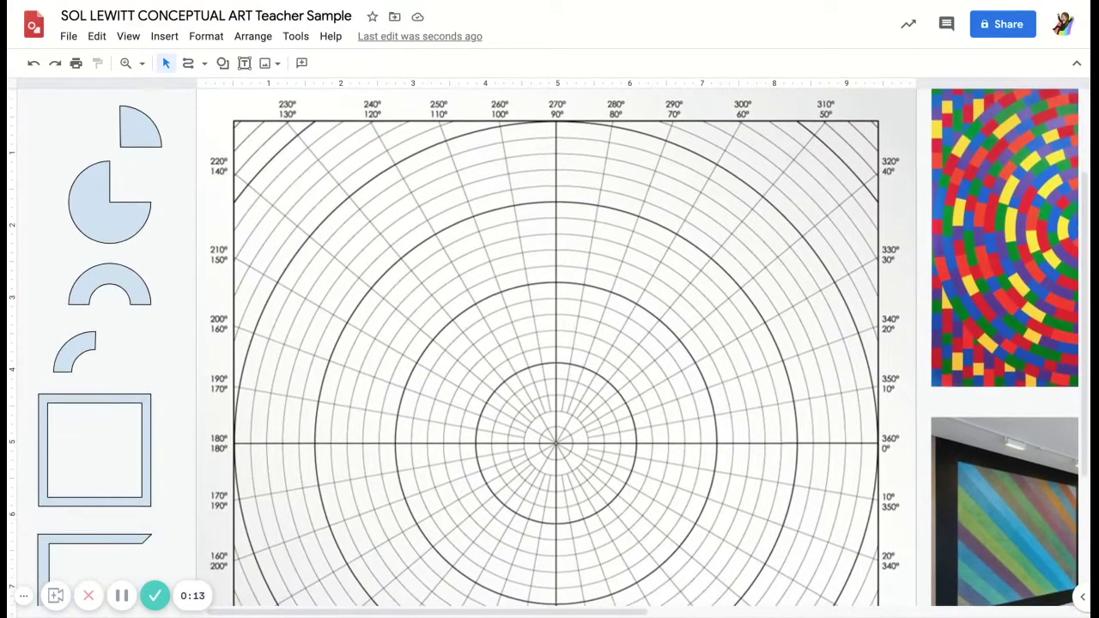
pyautogui.scroll(-2, 556, 360)
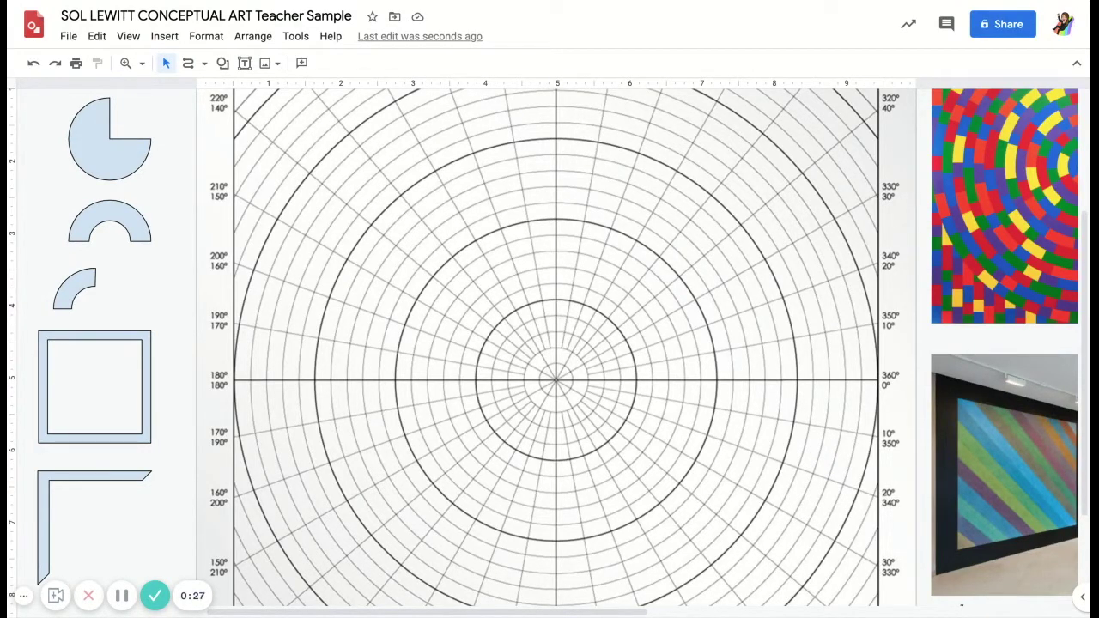
pyautogui.hscroll(-10, 549, 343)
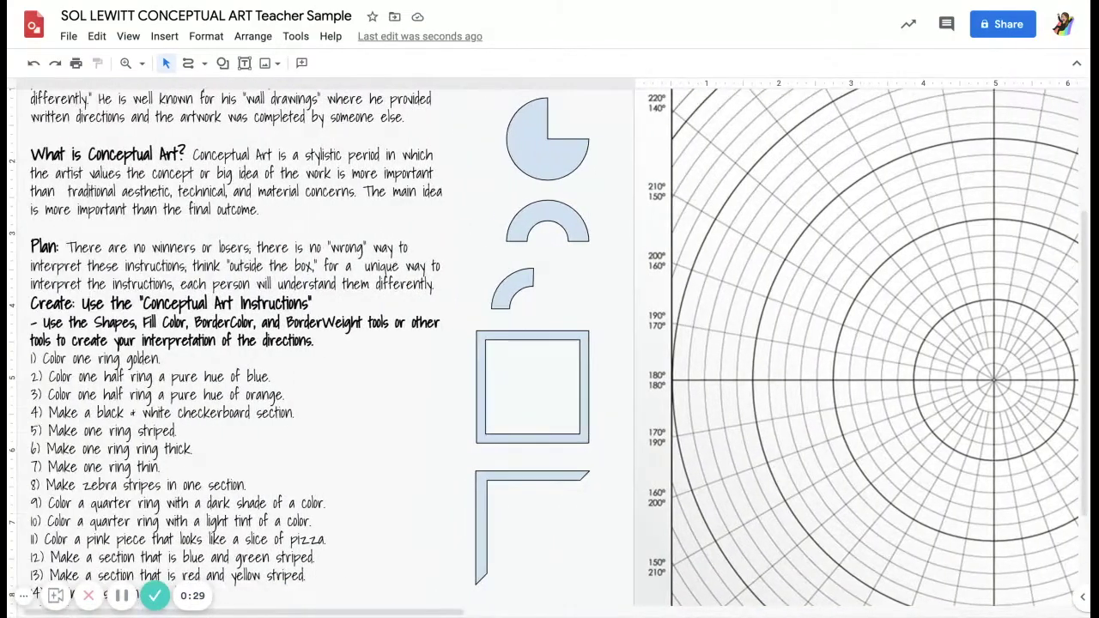
pyautogui.scroll(4, 549, 343)
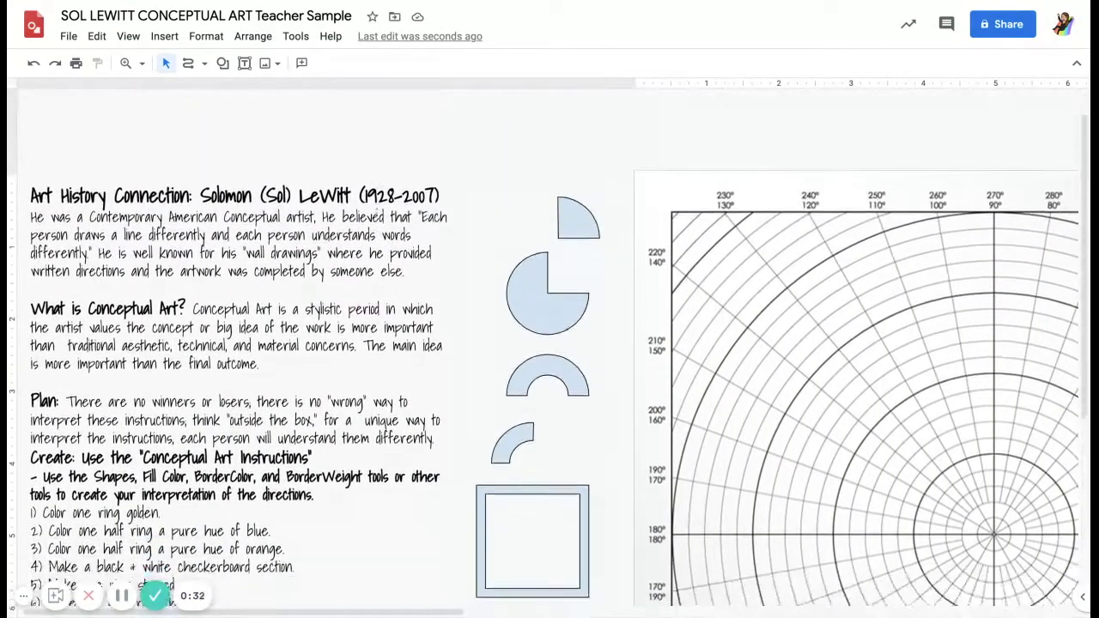
pyautogui.scroll(-2, 550, 343)
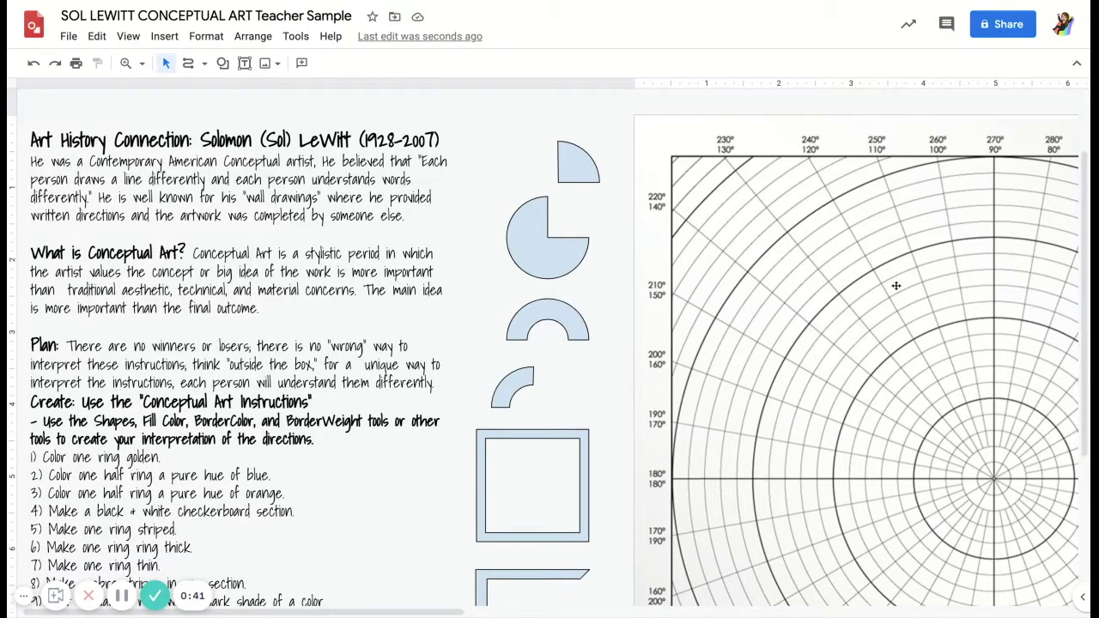
pyautogui.hscroll(10, 549, 344)
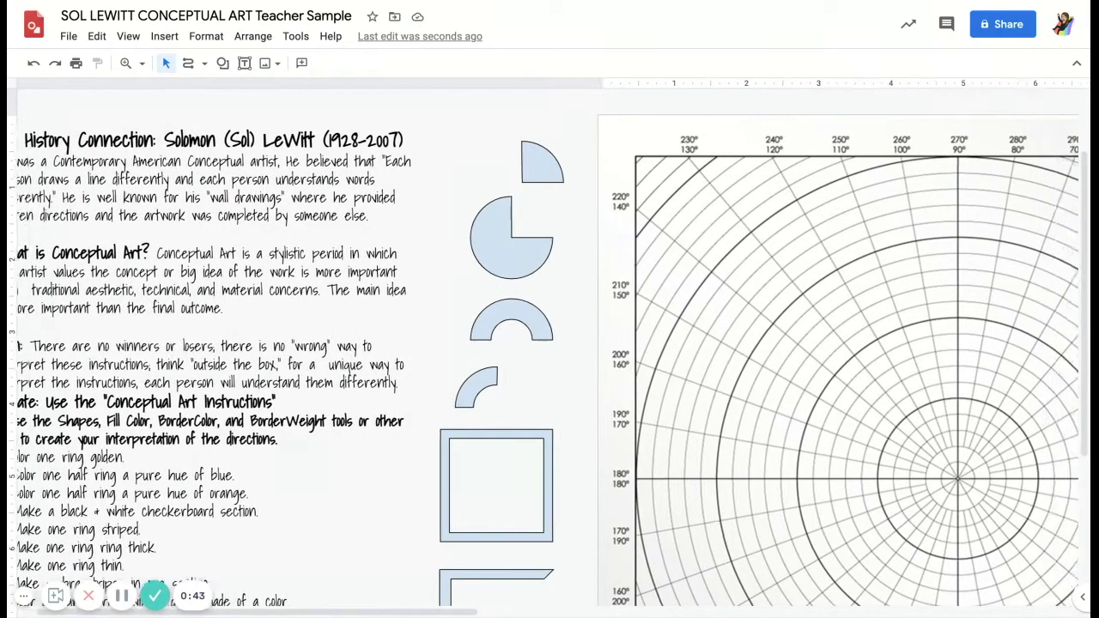
pyautogui.hscroll(3, 549, 344)
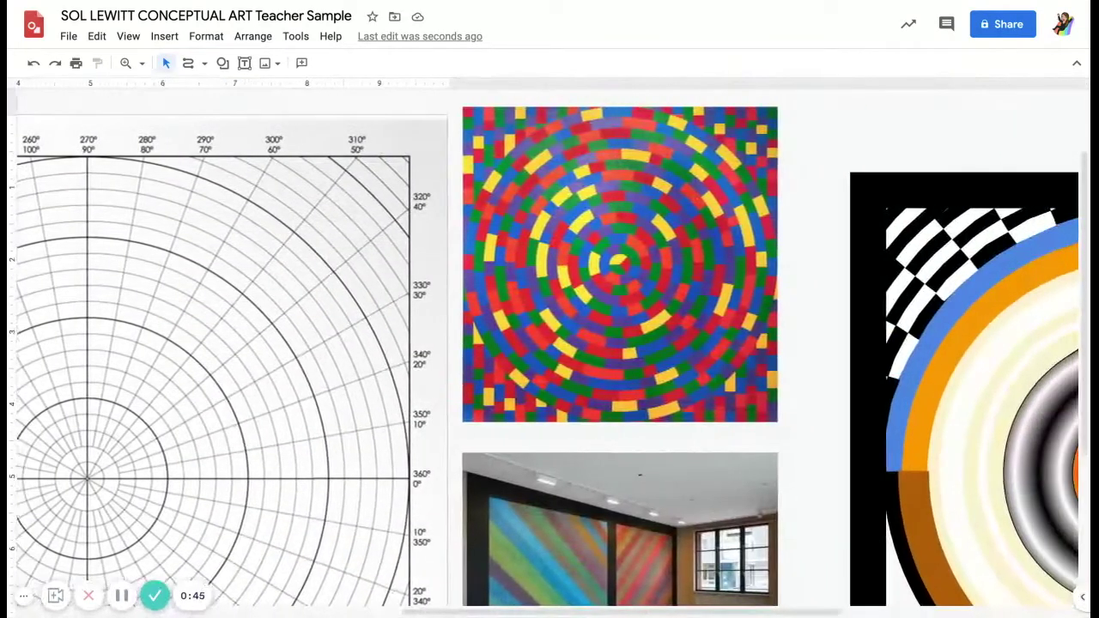
pyautogui.scroll(-3, 550, 343)
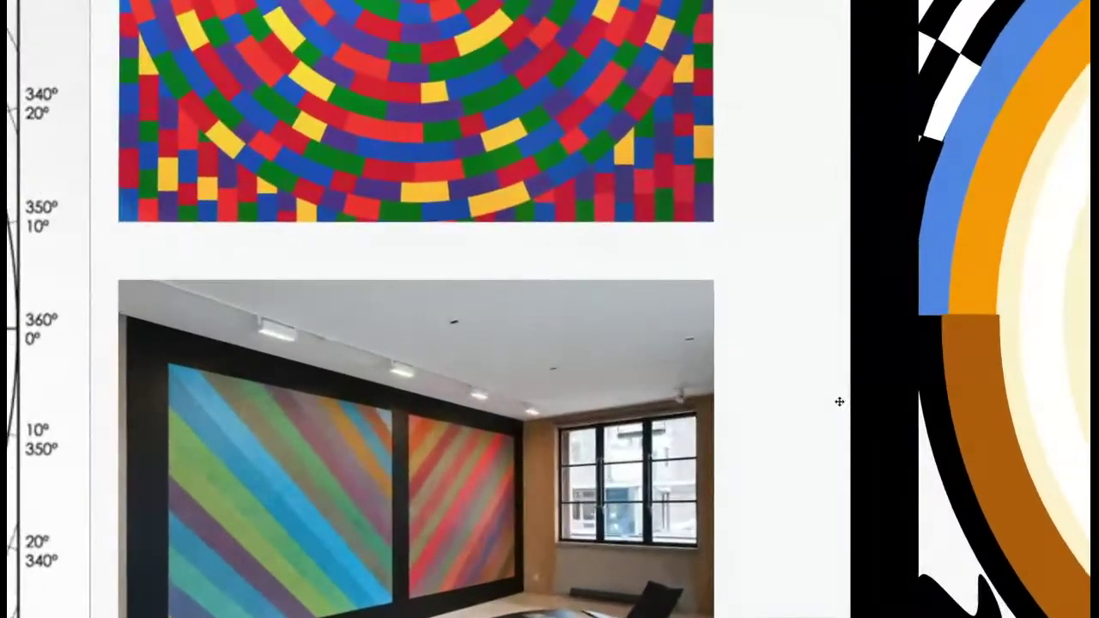
pyautogui.scroll(-5, 839, 401)
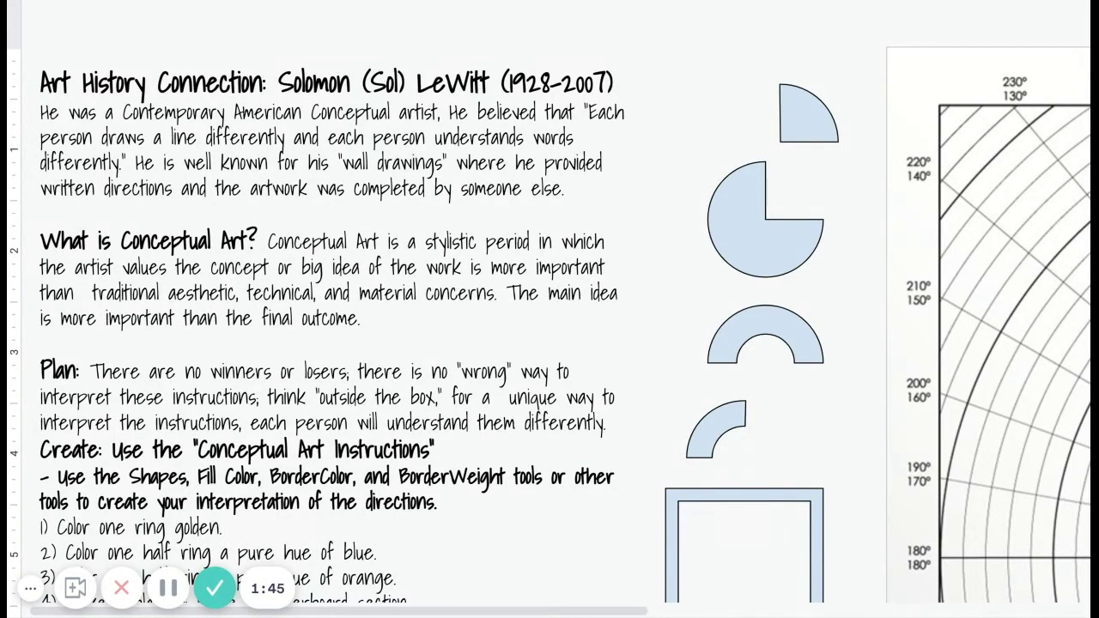
pyautogui.scroll(-4, 550, 322)
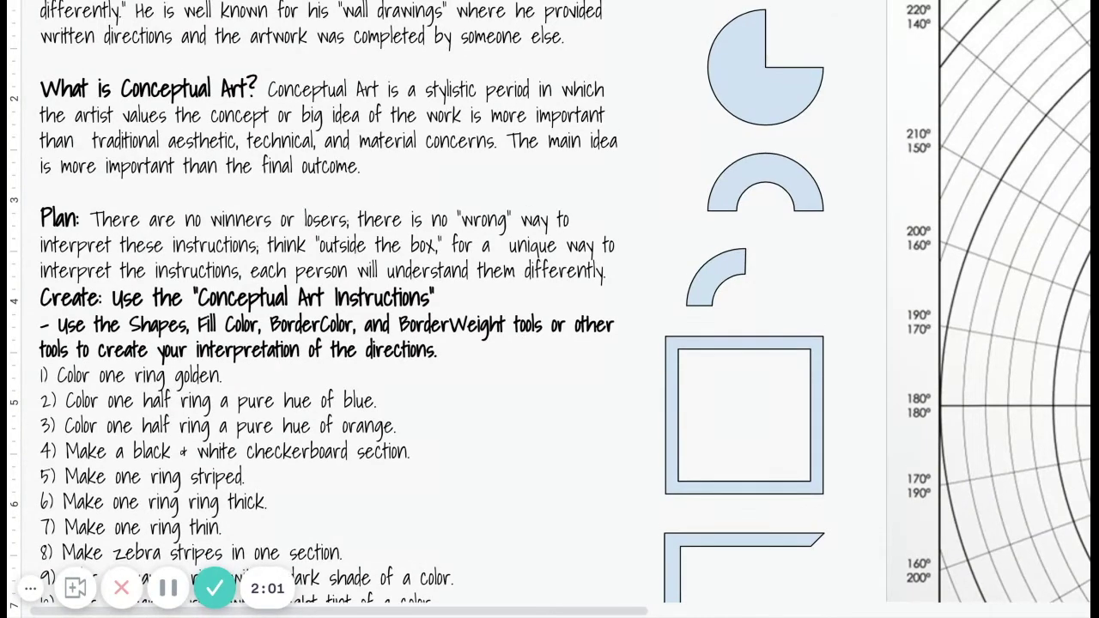
pyautogui.scroll(-2, 550, 309)
pyautogui.scroll(-2, 549, 309)
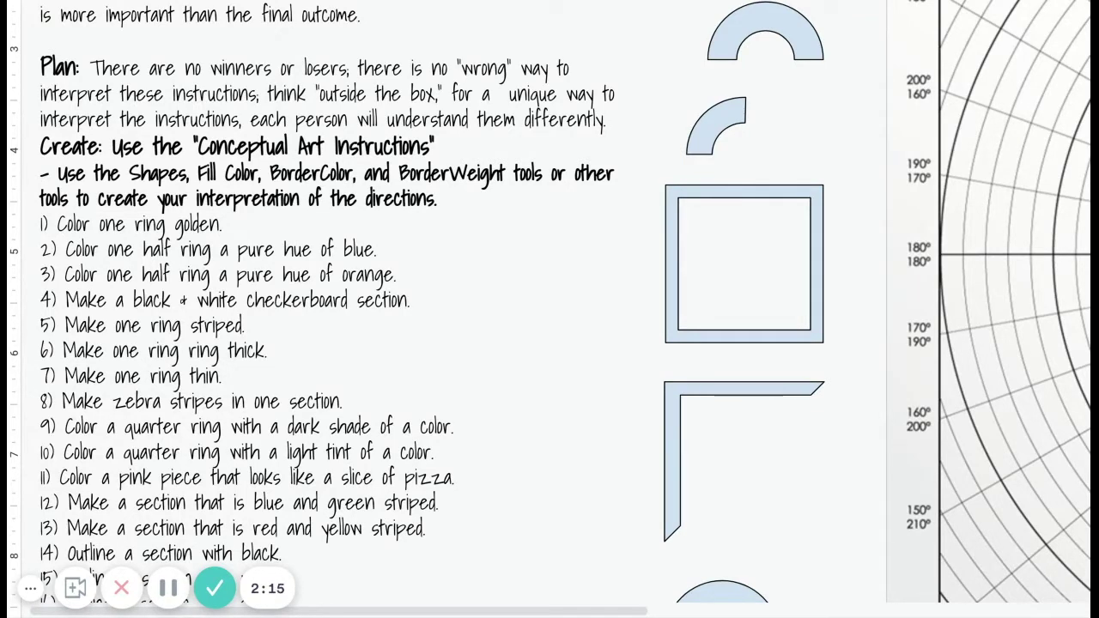
pyautogui.scroll(-3, 162, 309)
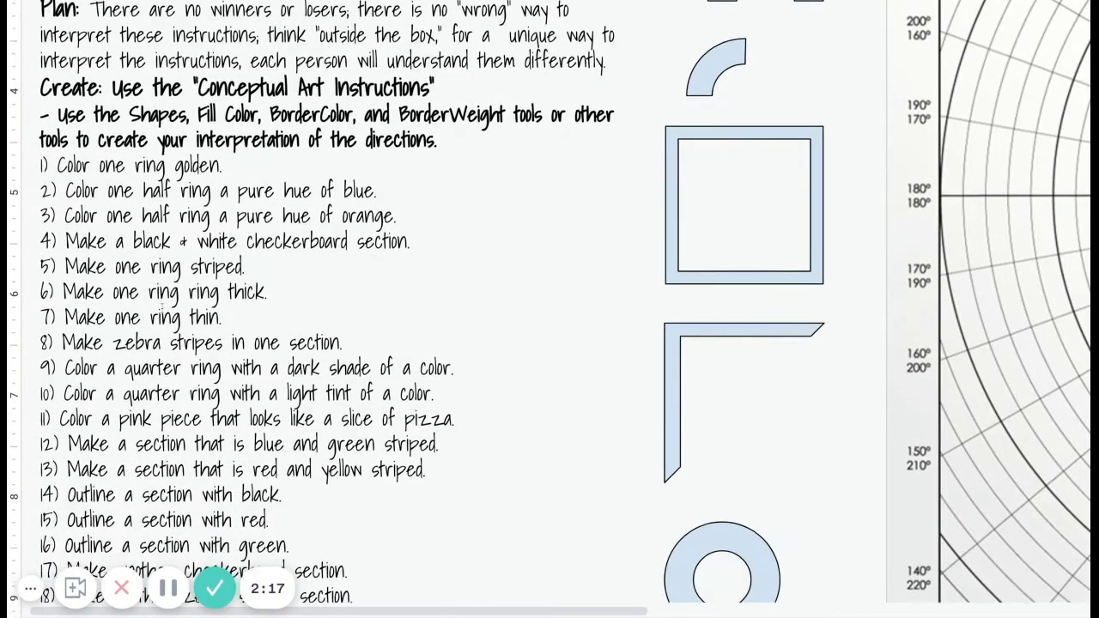
pyautogui.scroll(-1, 162, 310)
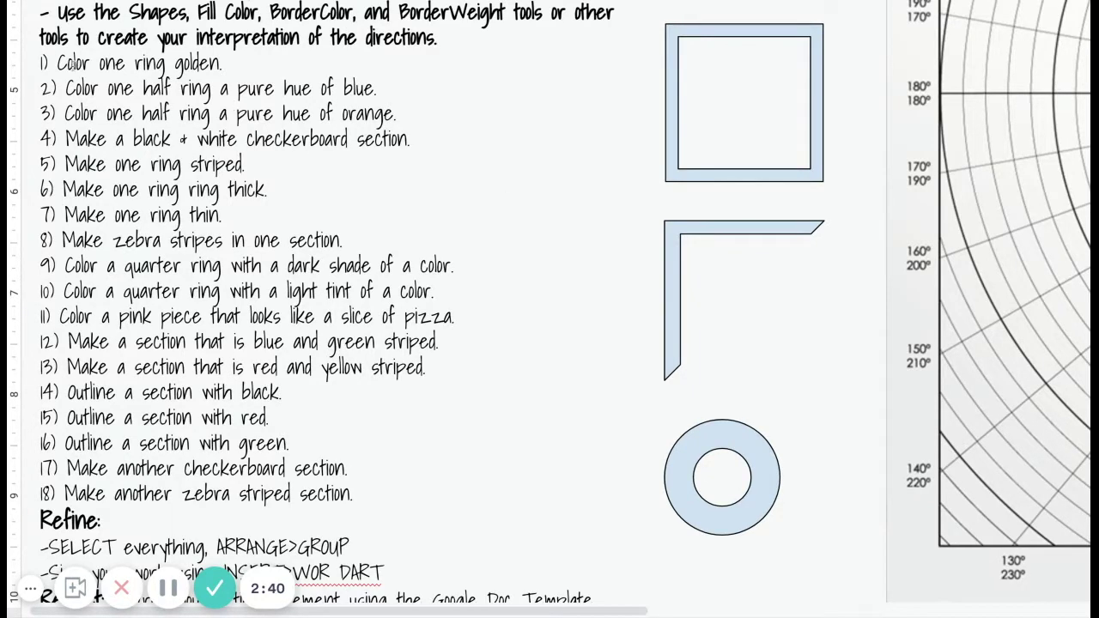
pyautogui.hotkey('ctrl', 'a')
pyautogui.press('Escape')
pyautogui.scroll(-1, 335, 300)
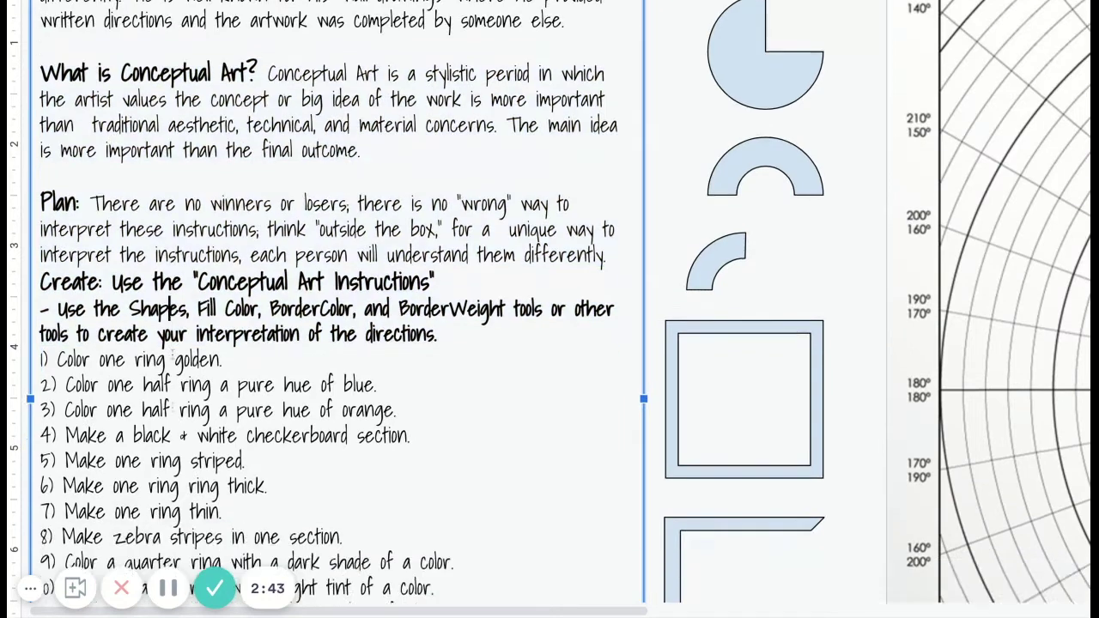
pyautogui.scroll(-4, 175, 353)
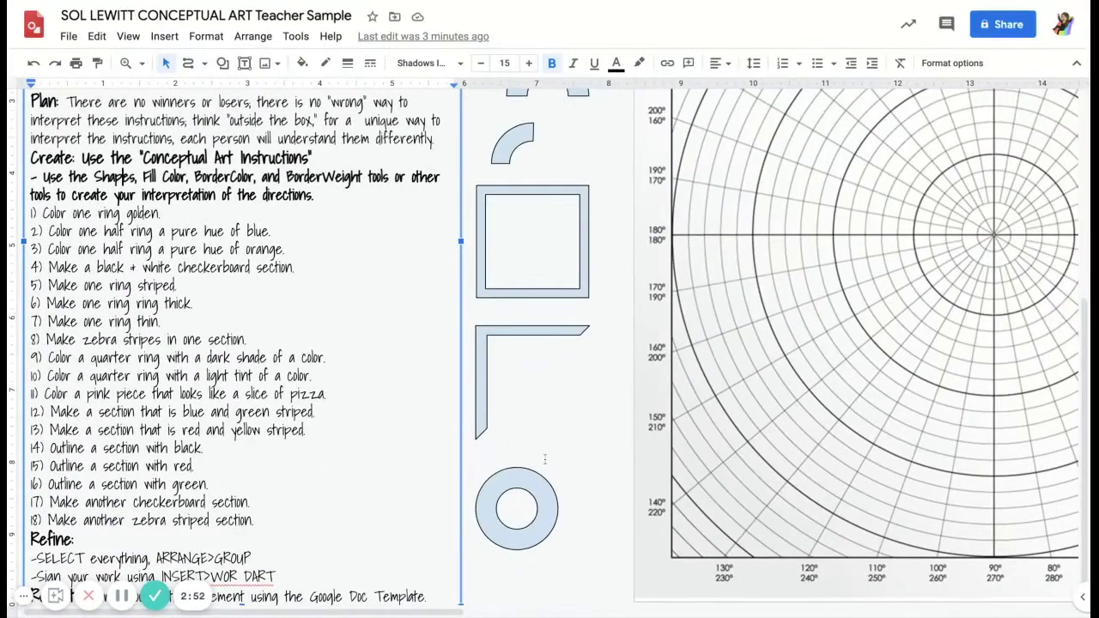
pyautogui.scroll(5, 589, 445)
pyautogui.scroll(3, 589, 445)
pyautogui.scroll(-2, 589, 445)
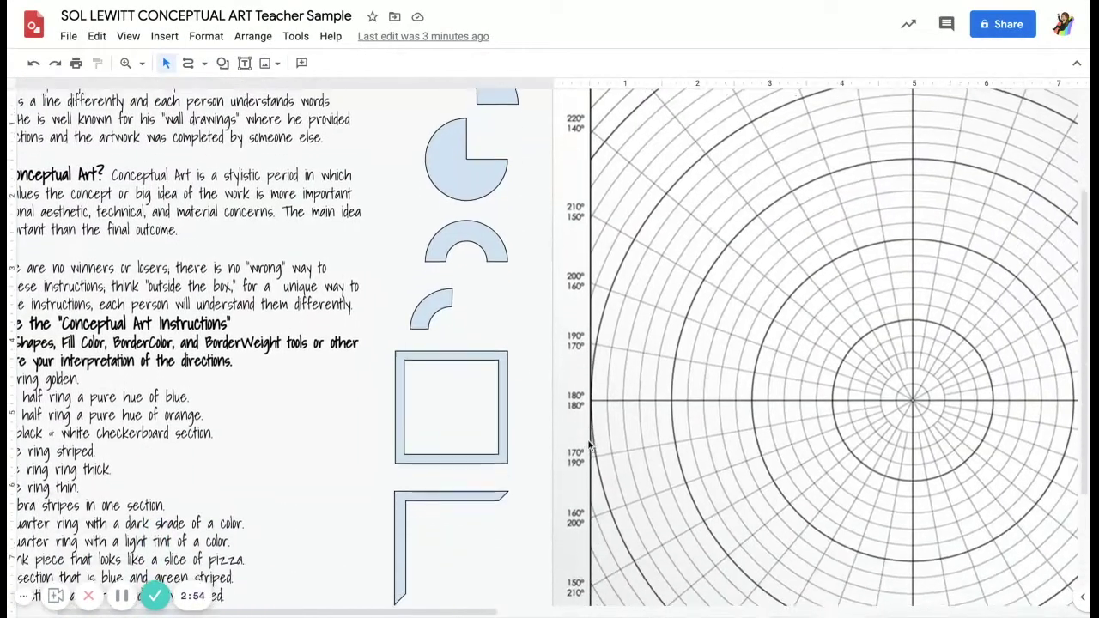
pyautogui.hscroll(3, 532, 361)
pyautogui.scroll(3, 465, 281)
pyautogui.scroll(-2, 465, 280)
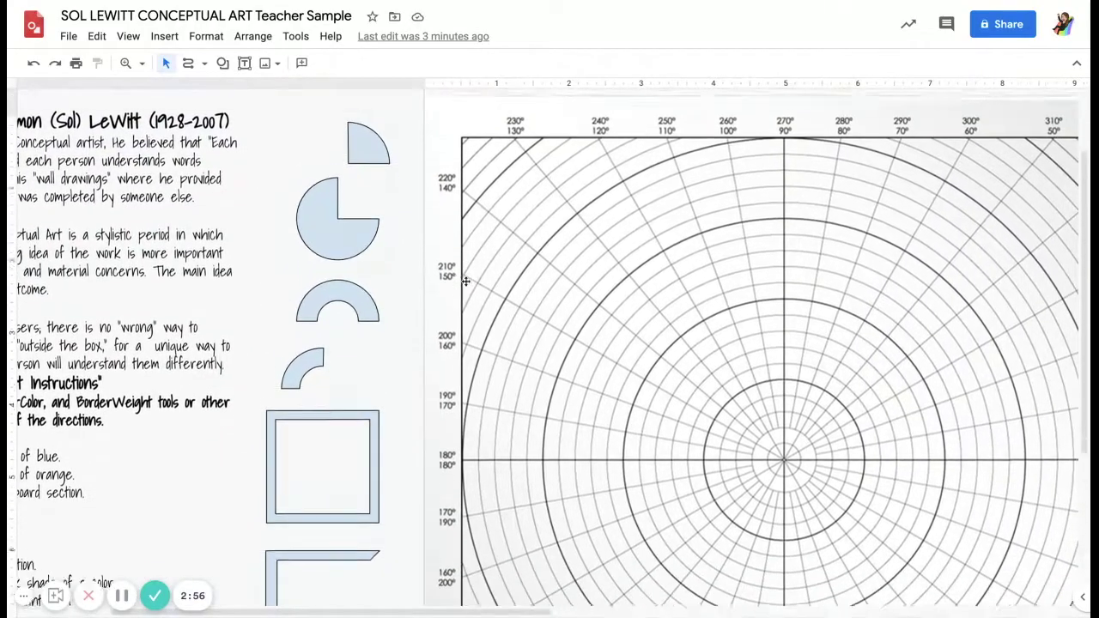
pyautogui.hscroll(1, 466, 281)
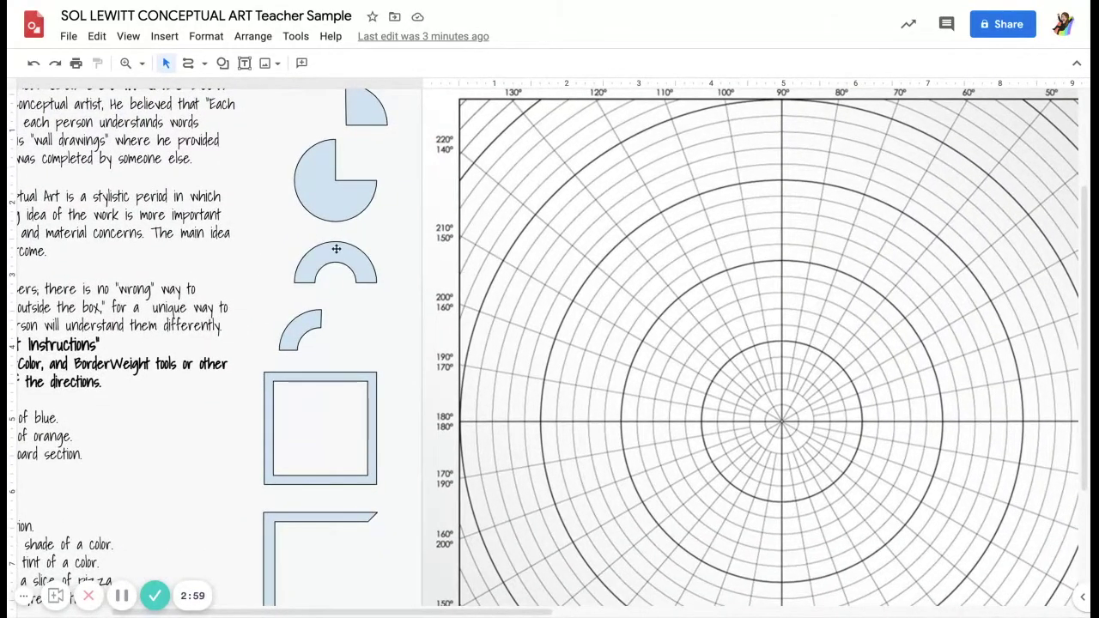
pyautogui.click(335, 249)
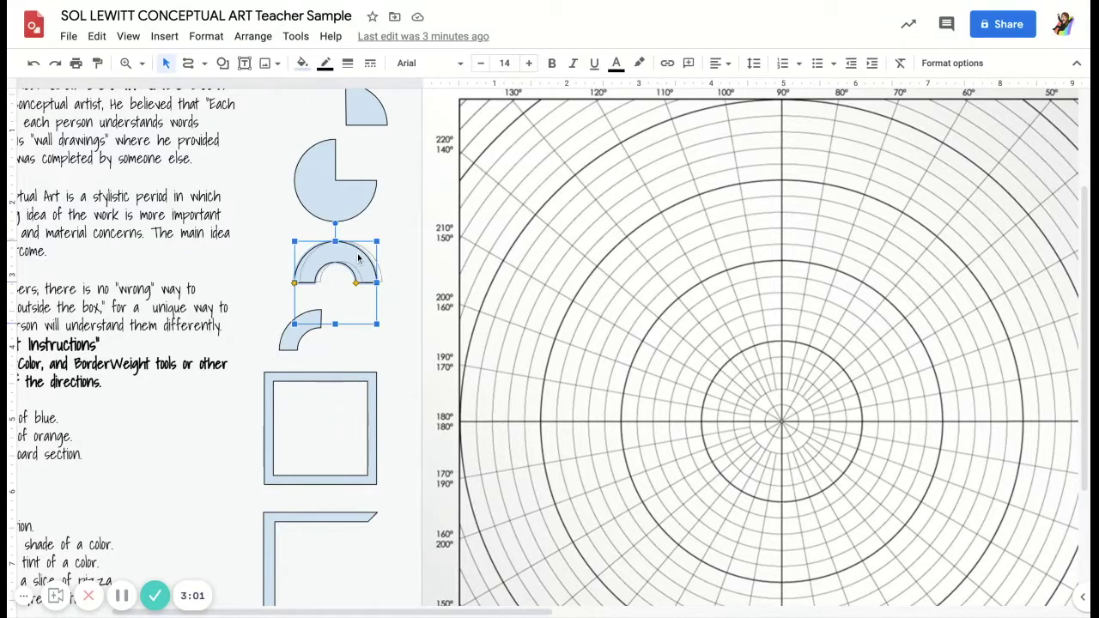
pyautogui.moveTo(358, 256); pyautogui.dragTo(629, 204)
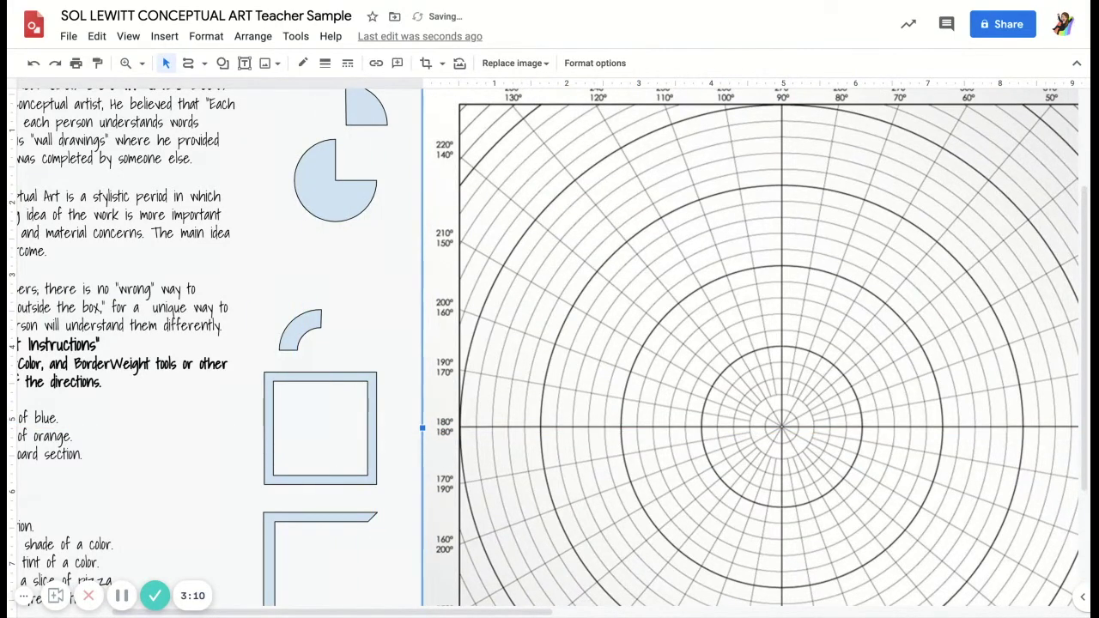
pyautogui.hotkey('ctrl', 'z')
pyautogui.hotkey('ctrl', 'z')
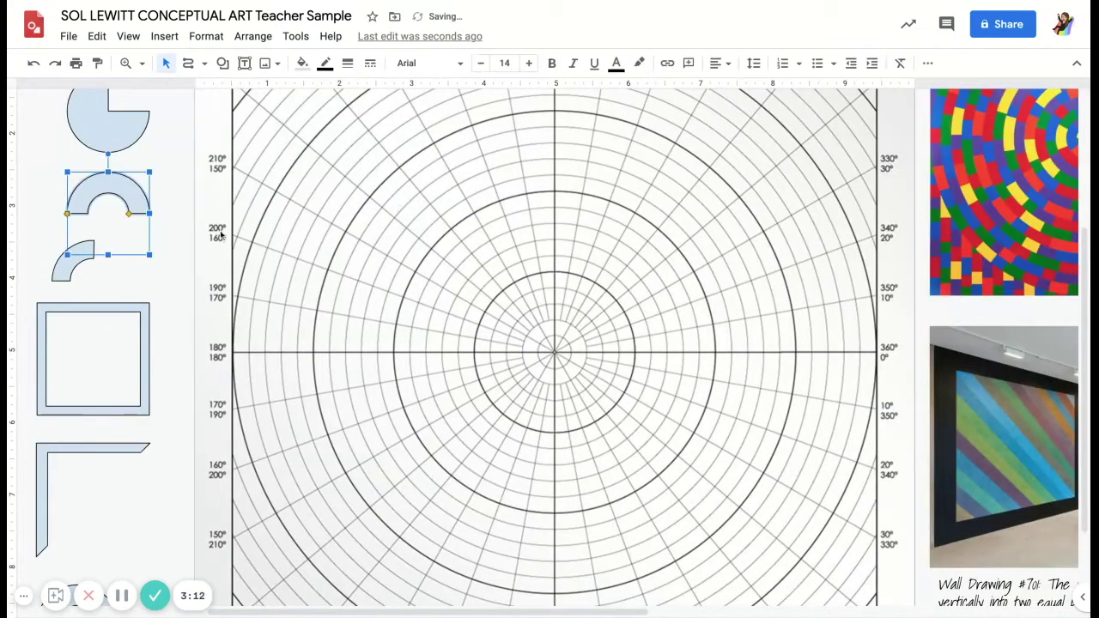
# - Duplicate the block arc, move the copy onto the polar grid and enlarge it across several rings
pyautogui.click(178, 236)
pyautogui.hscroll(-2, 197, 199)
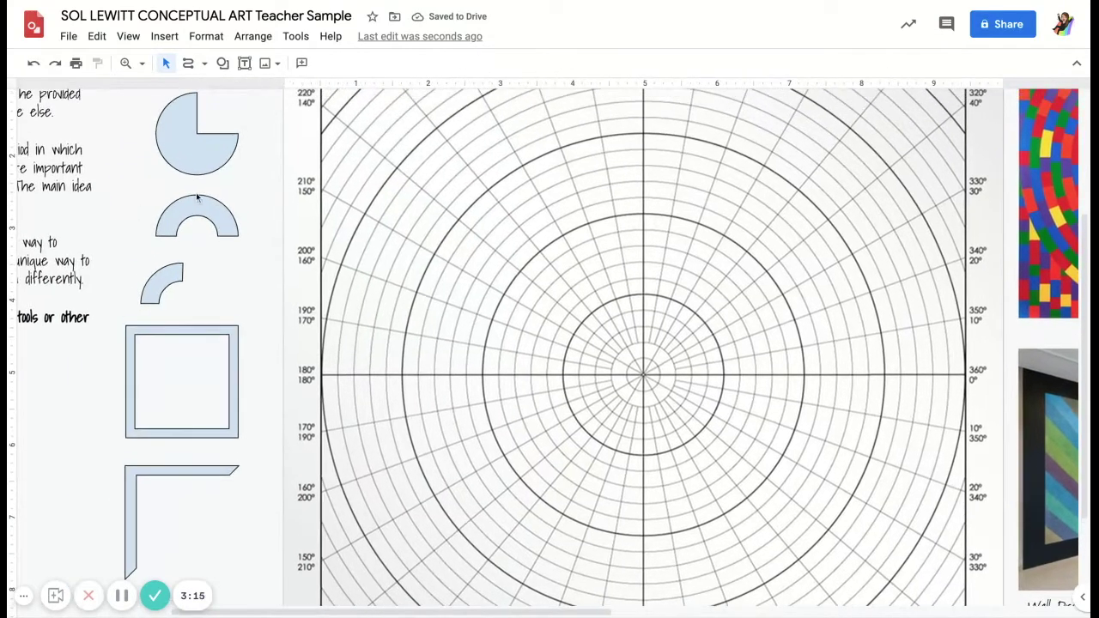
pyautogui.scroll(3, 232, 328)
pyautogui.click(230, 339)
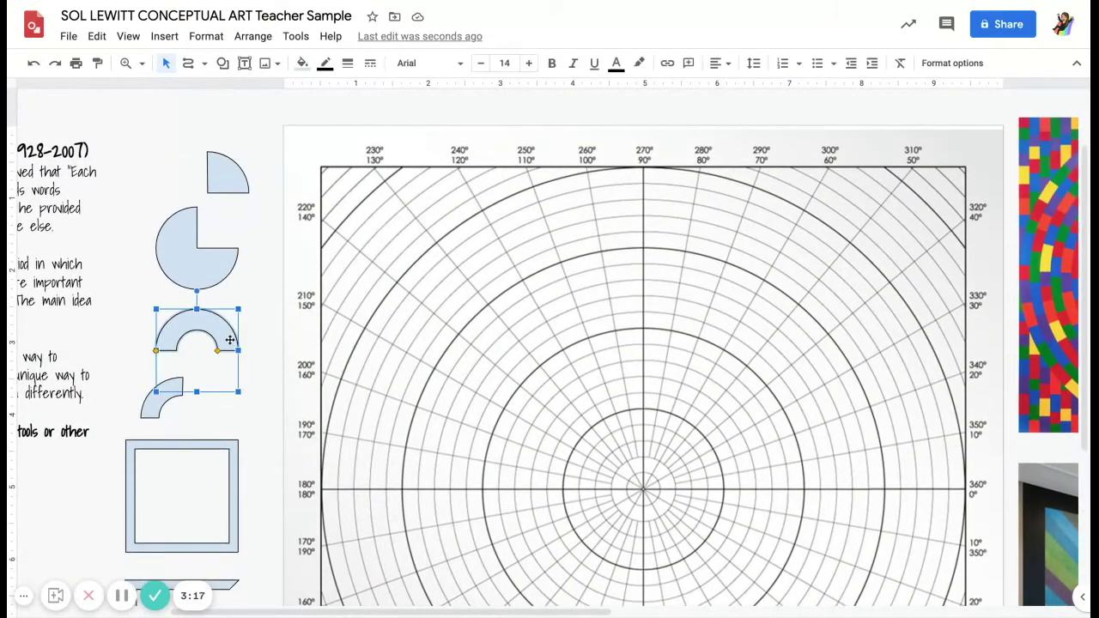
pyautogui.hotkey('ctrl', 'd')
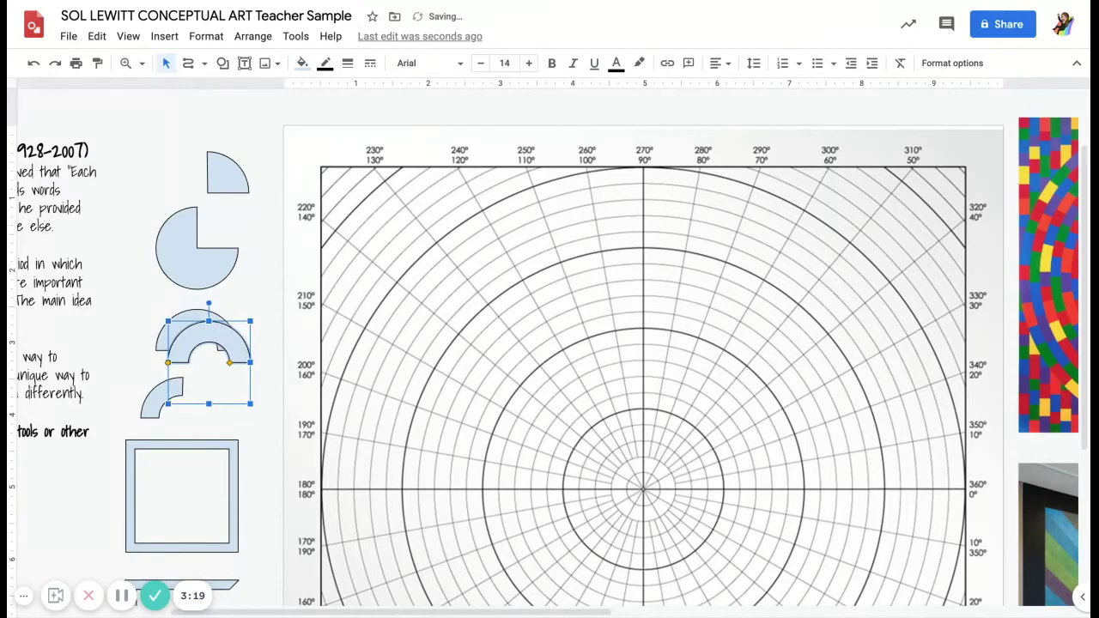
pyautogui.moveTo(208, 335); pyautogui.dragTo(428, 322)
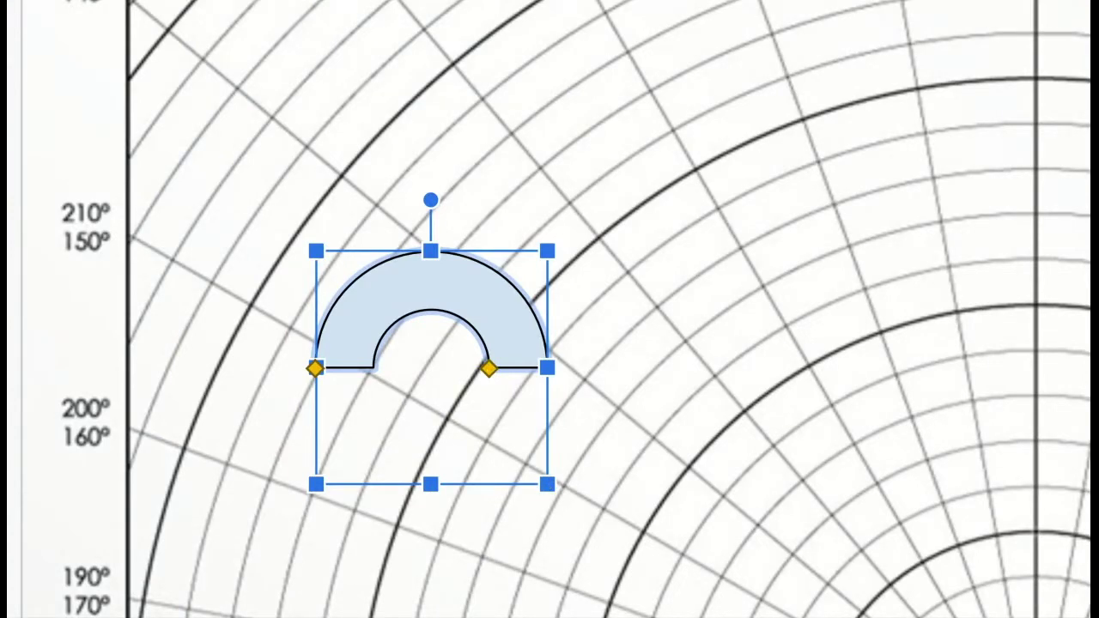
pyautogui.moveTo(547, 484); pyautogui.dragTo(646, 584)
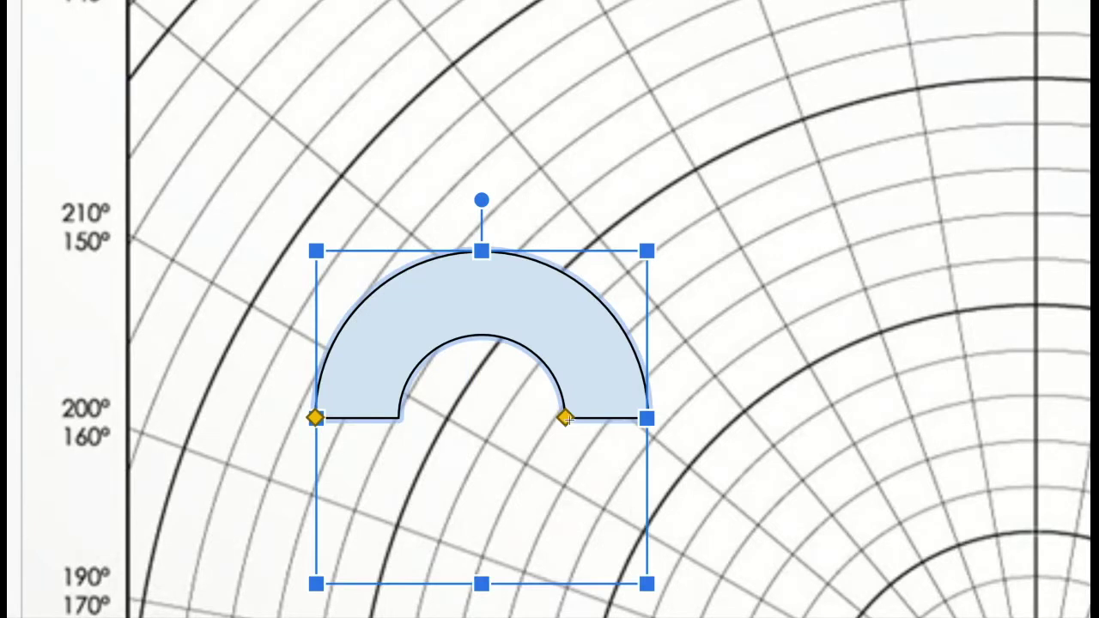
# - Reshape the block arc's thickness and ends, then nudge it slightly up and left
pyautogui.moveTo(565, 418)
pyautogui.mouseDown()
pyautogui.moveTo(601, 418)
pyautogui.moveTo(622, 390)
pyautogui.moveTo(595, 337)
pyautogui.moveTo(633, 403)
pyautogui.moveTo(605, 507)
pyautogui.moveTo(464, 571)
pyautogui.moveTo(365, 528)
pyautogui.moveTo(369, 515)
pyautogui.moveTo(403, 549)
pyautogui.moveTo(558, 558)
pyautogui.moveTo(605, 524)
pyautogui.moveTo(566, 429)
pyautogui.moveTo(472, 455)
pyautogui.moveTo(477, 442)
pyautogui.moveTo(528, 480)
pyautogui.moveTo(577, 541)
pyautogui.moveTo(584, 451)
pyautogui.moveTo(601, 464)
pyautogui.moveTo(583, 507)
pyautogui.moveTo(429, 515)
pyautogui.moveTo(418, 500)
pyautogui.moveTo(481, 523)
pyautogui.moveTo(549, 481)
pyautogui.moveTo(584, 429)
pyautogui.moveTo(566, 403)
pyautogui.mouseUp()
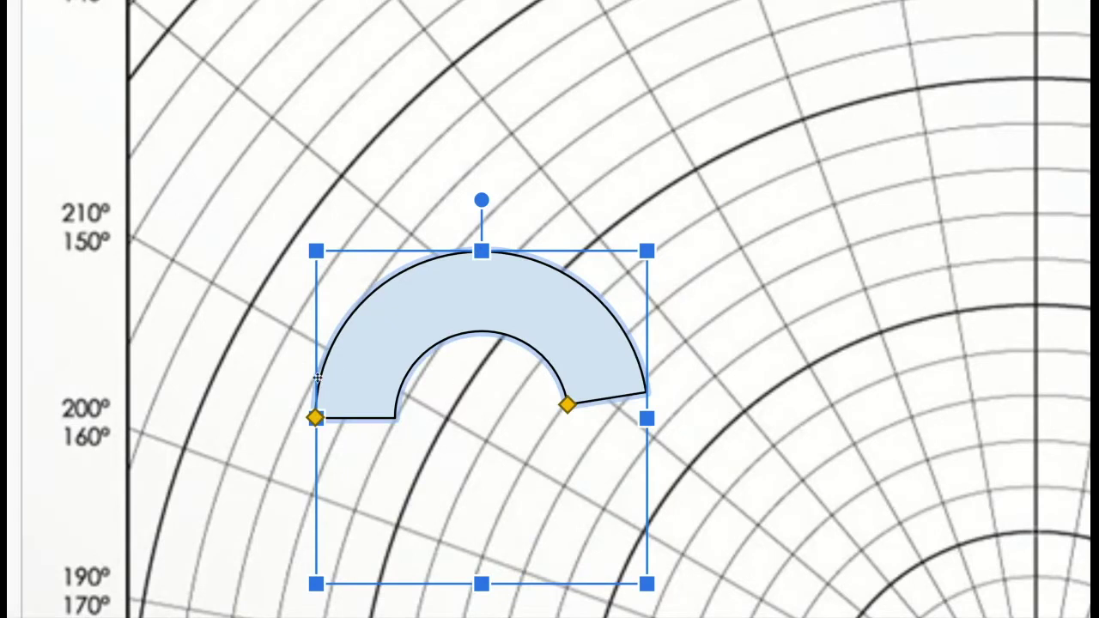
pyautogui.moveTo(315, 417)
pyautogui.mouseDown()
pyautogui.moveTo(374, 293)
pyautogui.moveTo(315, 421)
pyautogui.mouseUp()
pyautogui.moveTo(567, 404); pyautogui.dragTo(417, 497)
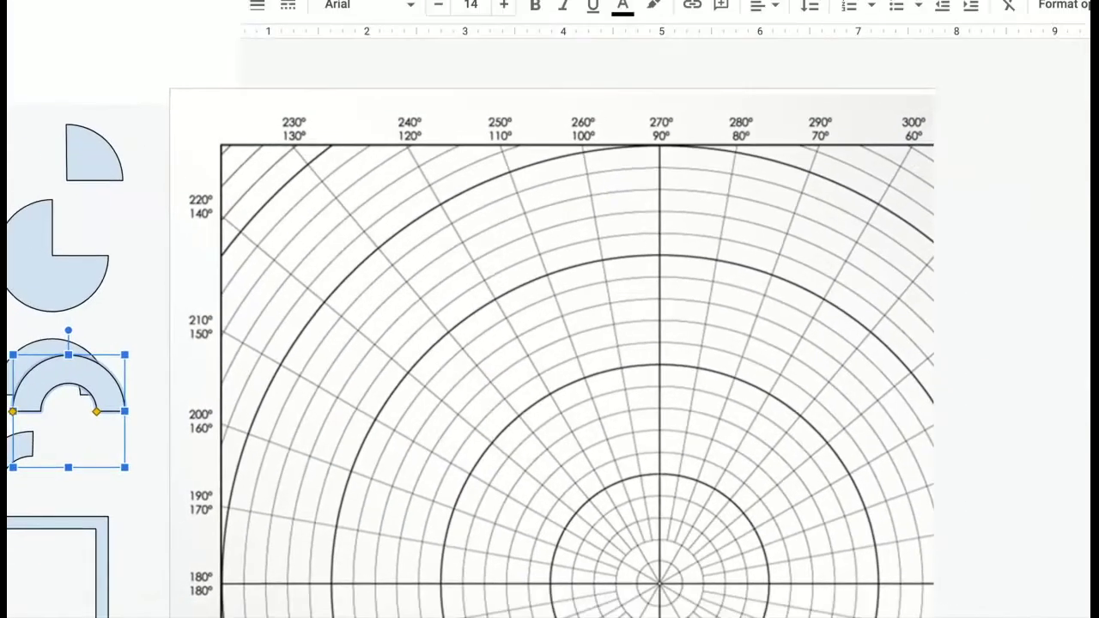
pyautogui.hscroll(-3, 549, 343)
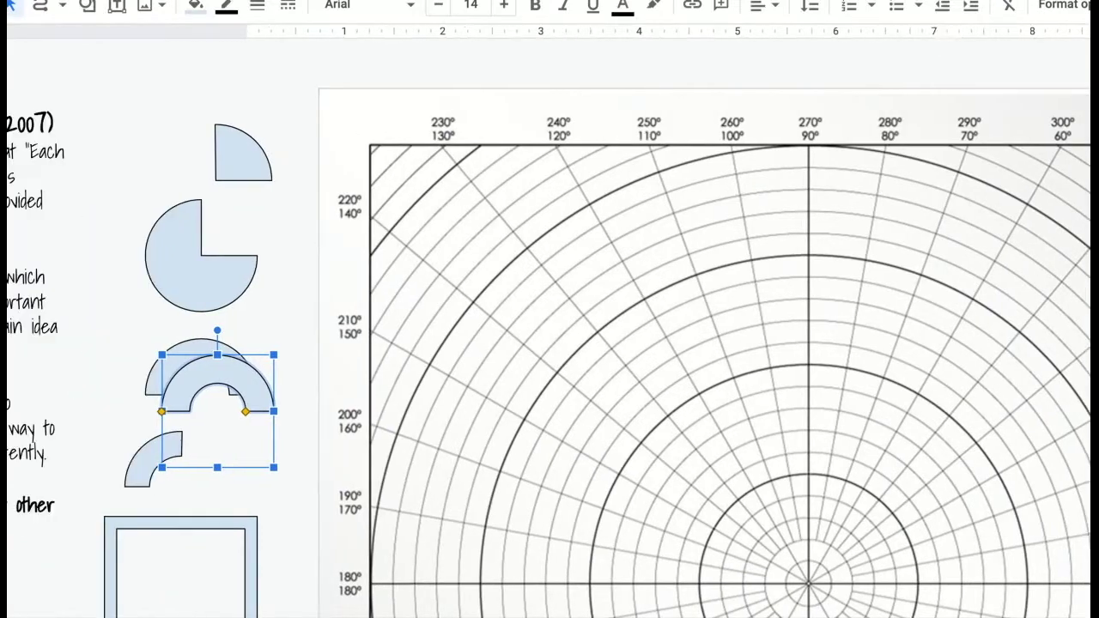
pyautogui.moveTo(241, 404); pyautogui.dragTo(225, 388)
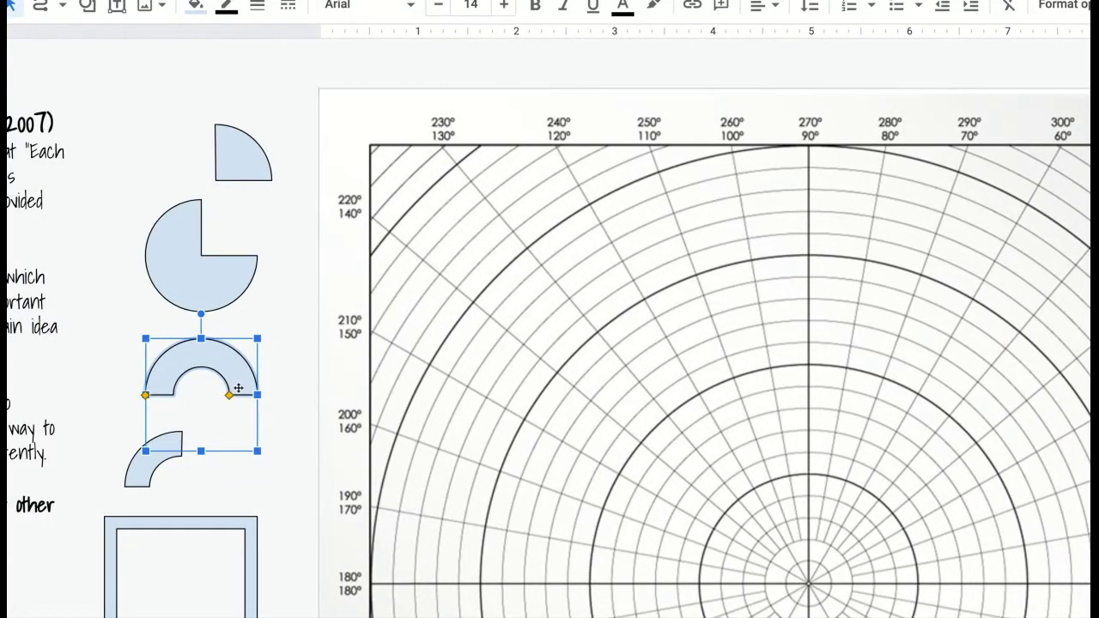
# - Select the quarter-ring and three-quarter pie shapes, then bring up the shape categories list
pyautogui.hscroll(-2, 148, 447)
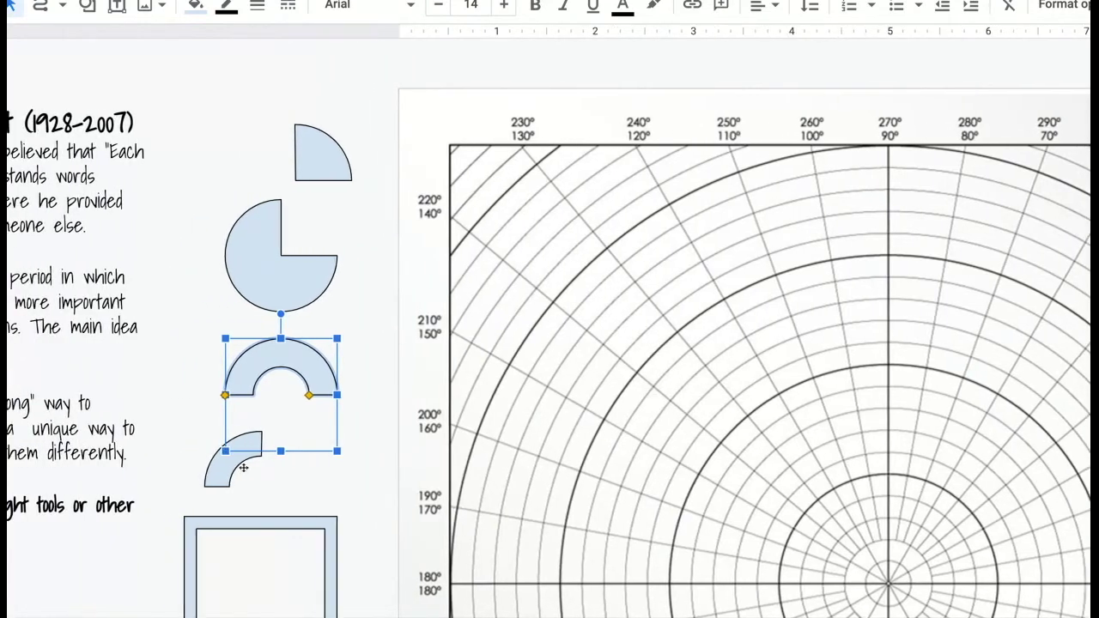
pyautogui.click(214, 468)
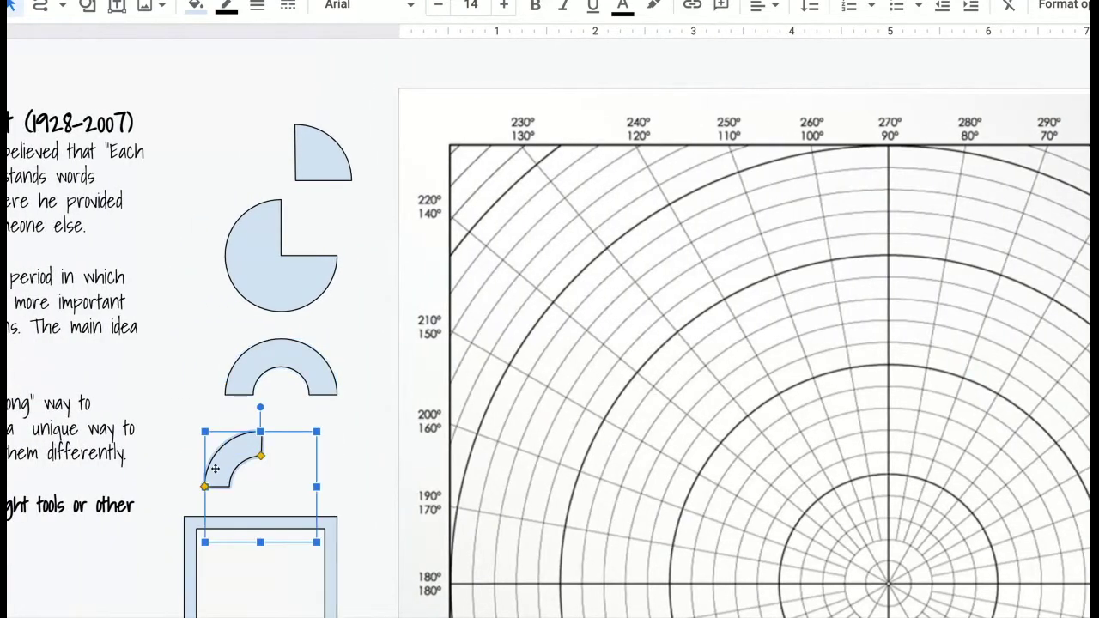
pyautogui.click(302, 275)
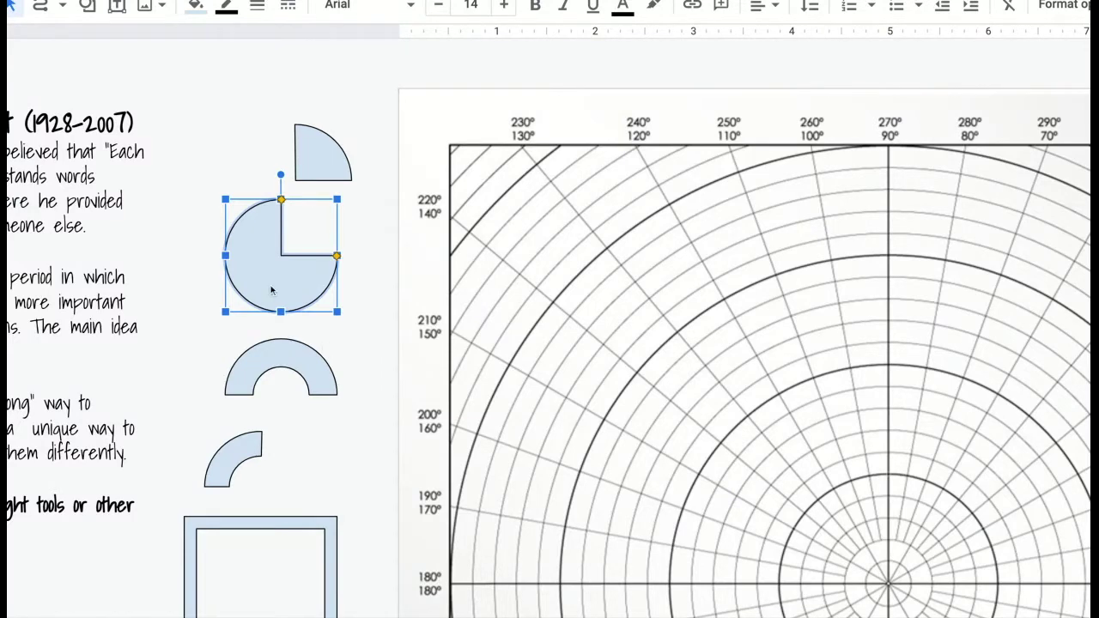
pyautogui.hscroll(-1, 130, 120)
pyautogui.scroll(1, 130, 120)
pyautogui.click(87, 7)
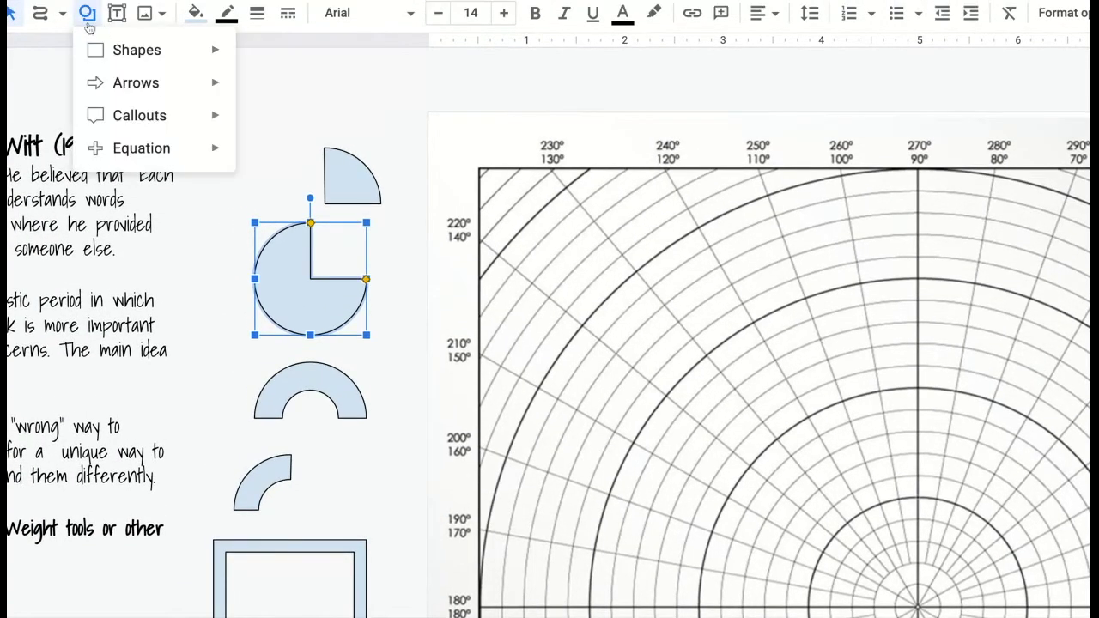
pyautogui.moveTo(137, 53)
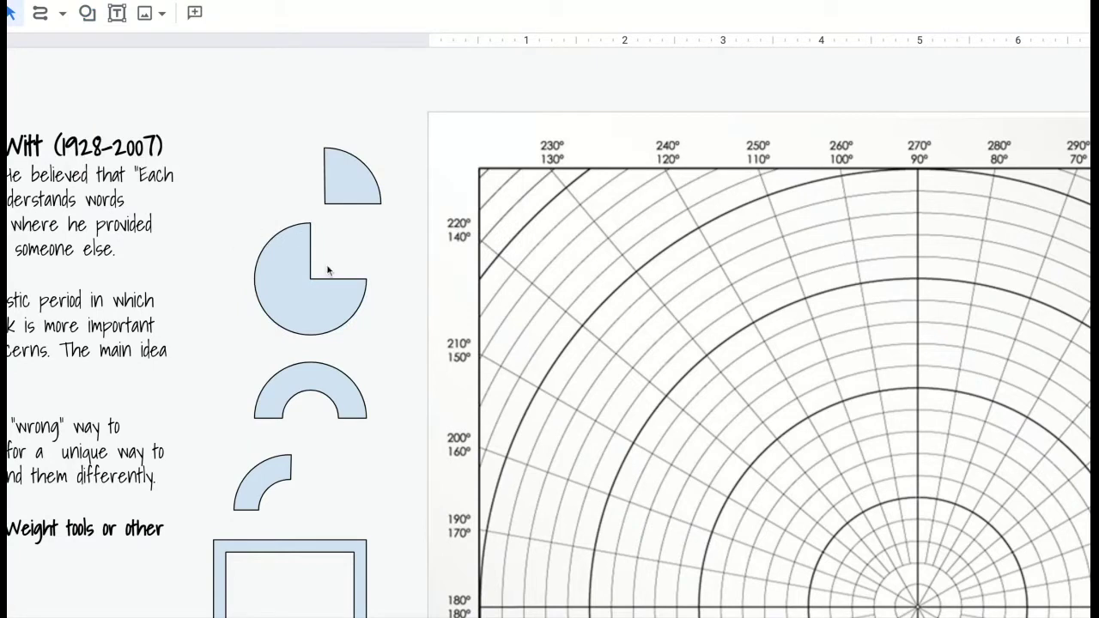
pyautogui.click(302, 285)
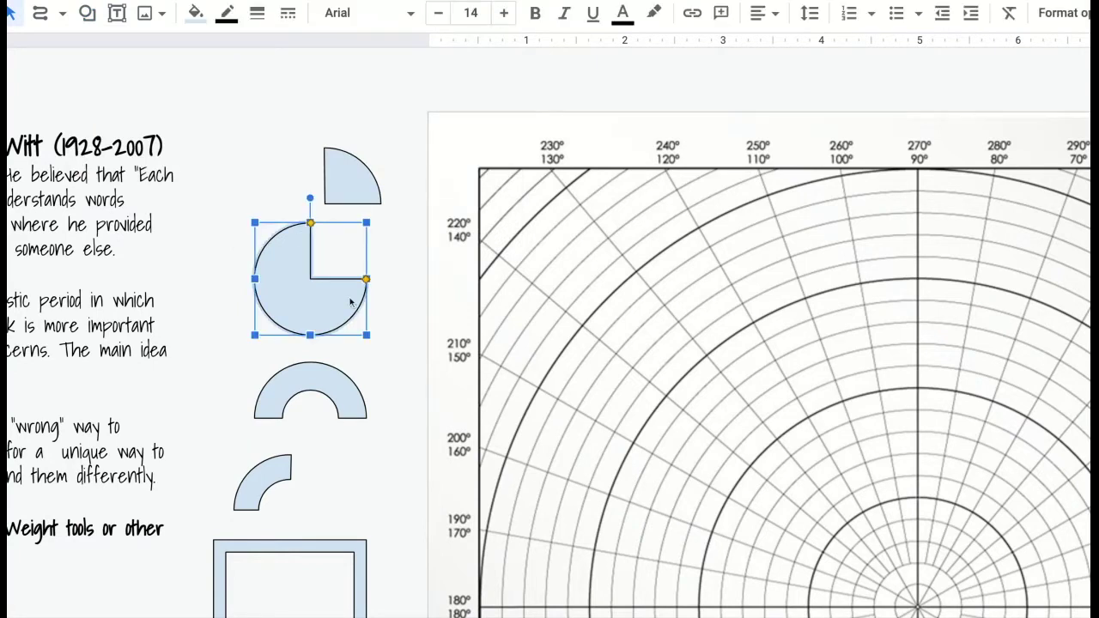
pyautogui.moveTo(310, 284); pyautogui.dragTo(615, 303)
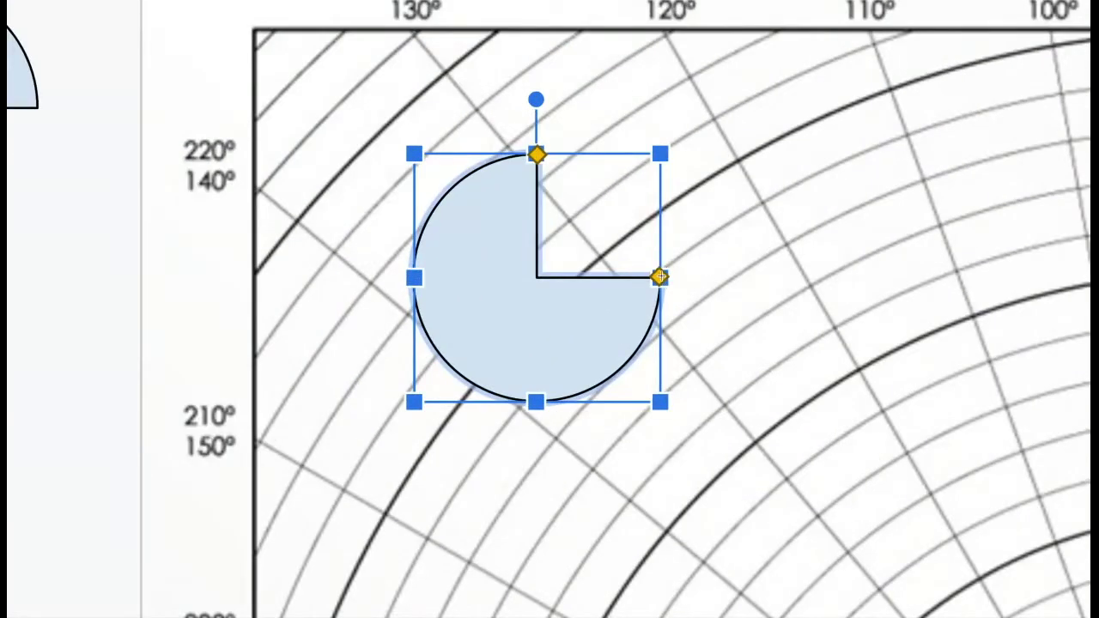
pyautogui.moveTo(658, 276); pyautogui.dragTo(534, 401)
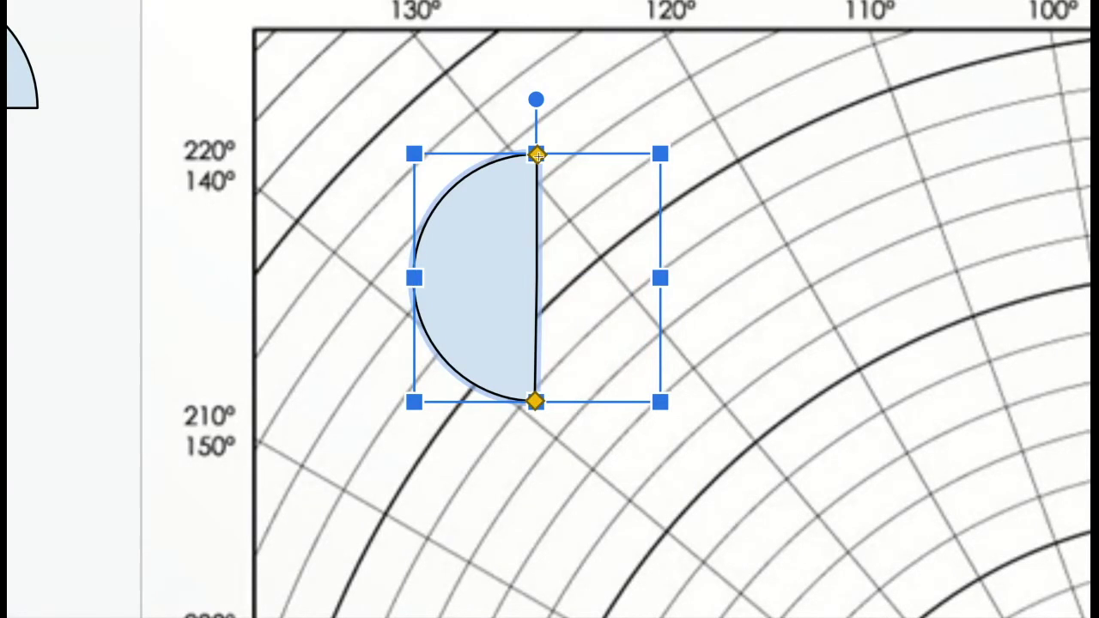
pyautogui.moveTo(536, 155); pyautogui.dragTo(413, 276)
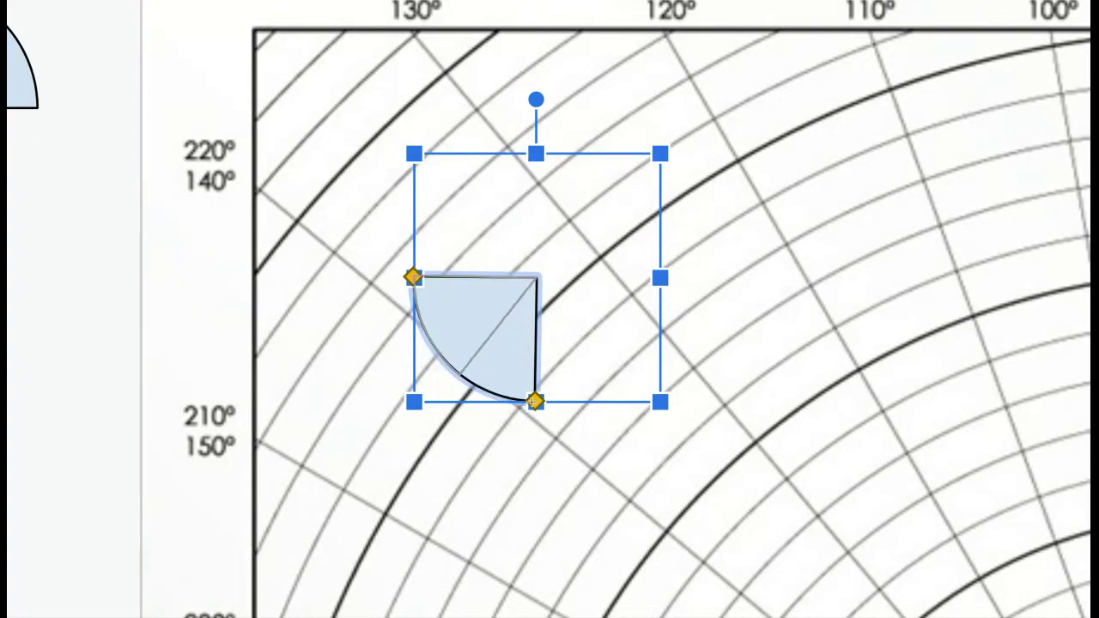
pyautogui.moveTo(534, 401); pyautogui.dragTo(420, 238)
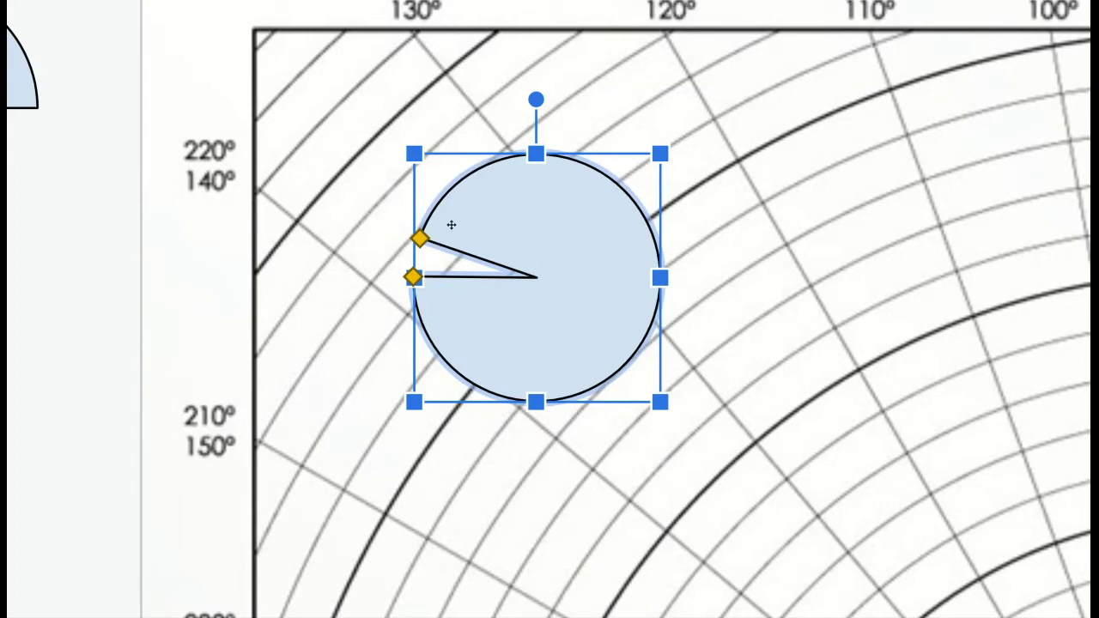
pyautogui.hotkey('ctrl', 'z')
pyautogui.hotkey('ctrl', 'z')
pyautogui.hotkey('ctrl', 'z')
pyautogui.hotkey('ctrl', 'z')
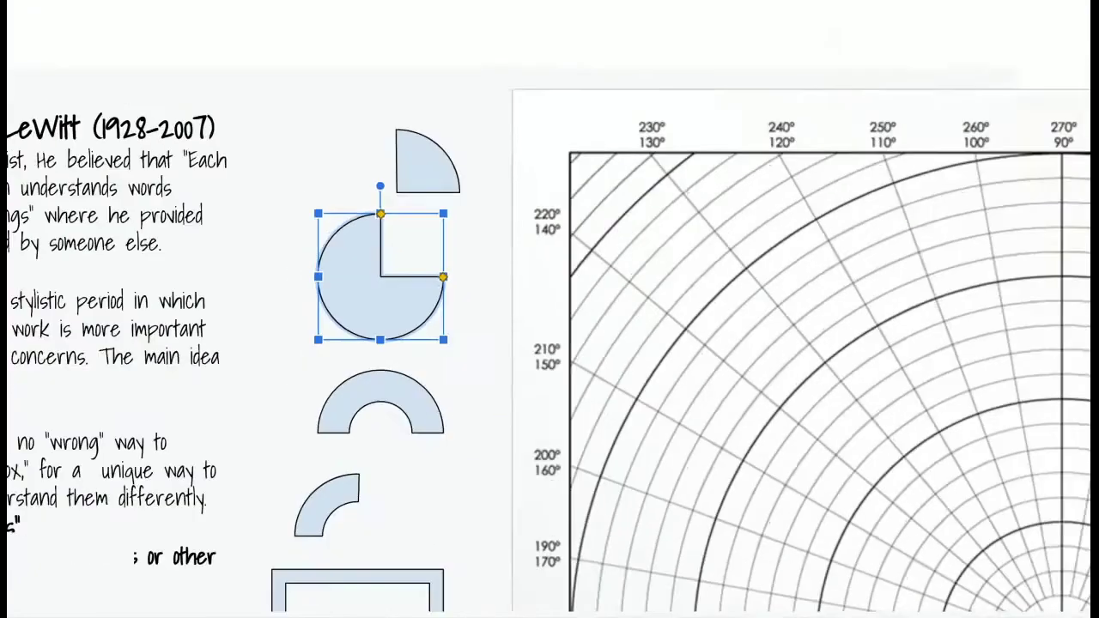
# - Scroll down to reveal the numbered Create instructions and the donut ring template
pyautogui.scroll(-2, 426, 231)
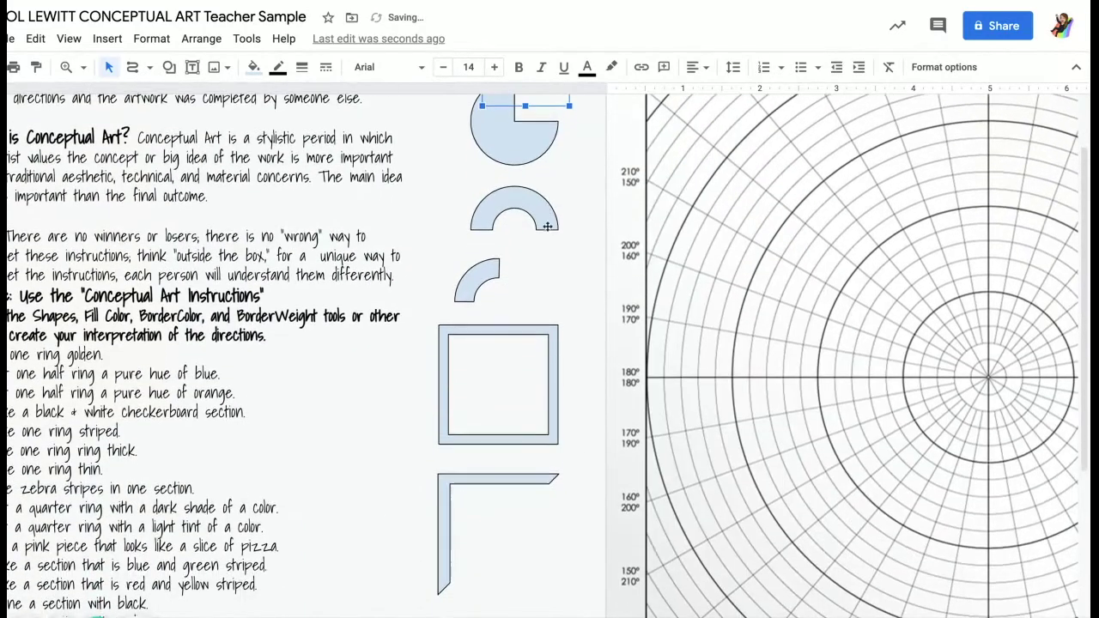
pyautogui.scroll(-2, 547, 225)
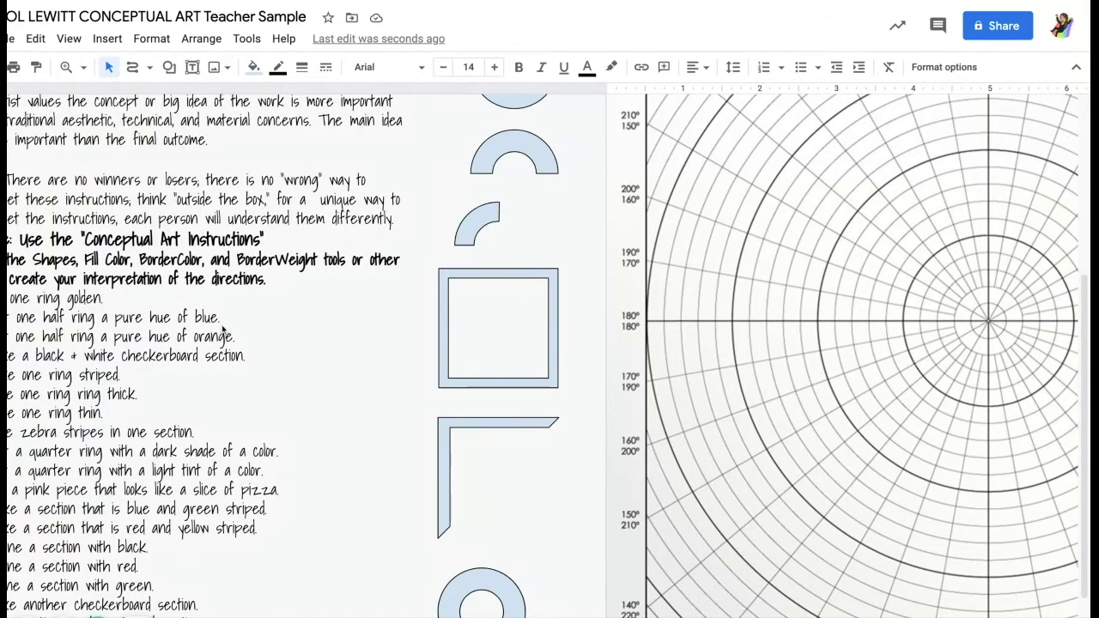
pyautogui.scroll(-2, 327, 331)
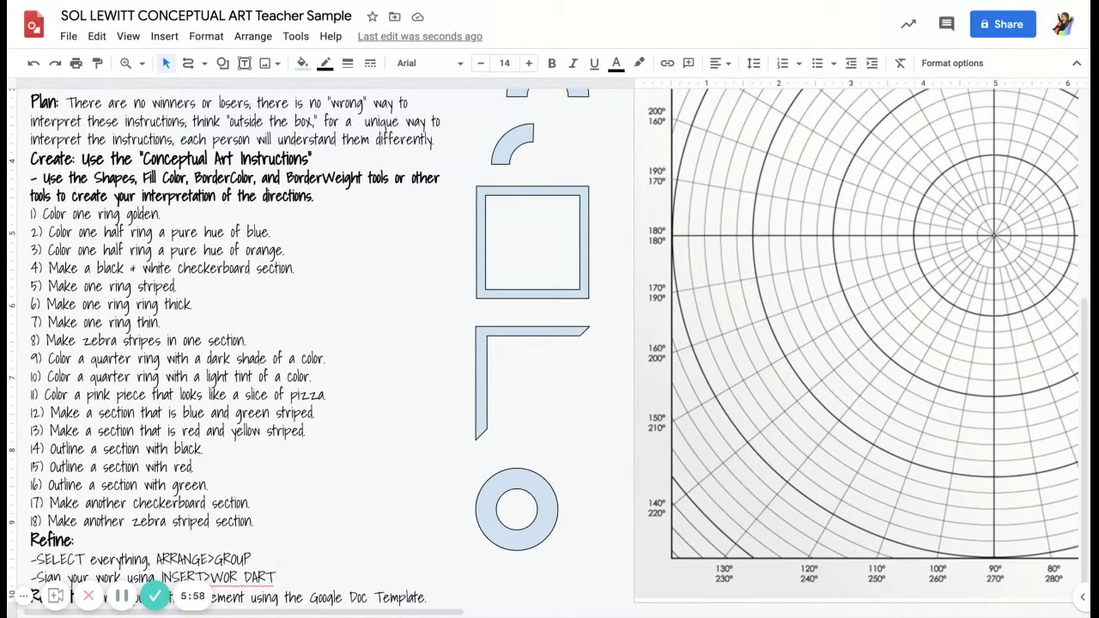
# - Fit the page in the window, scroll right and select the finished signed example artwork
pyautogui.click(142, 63)
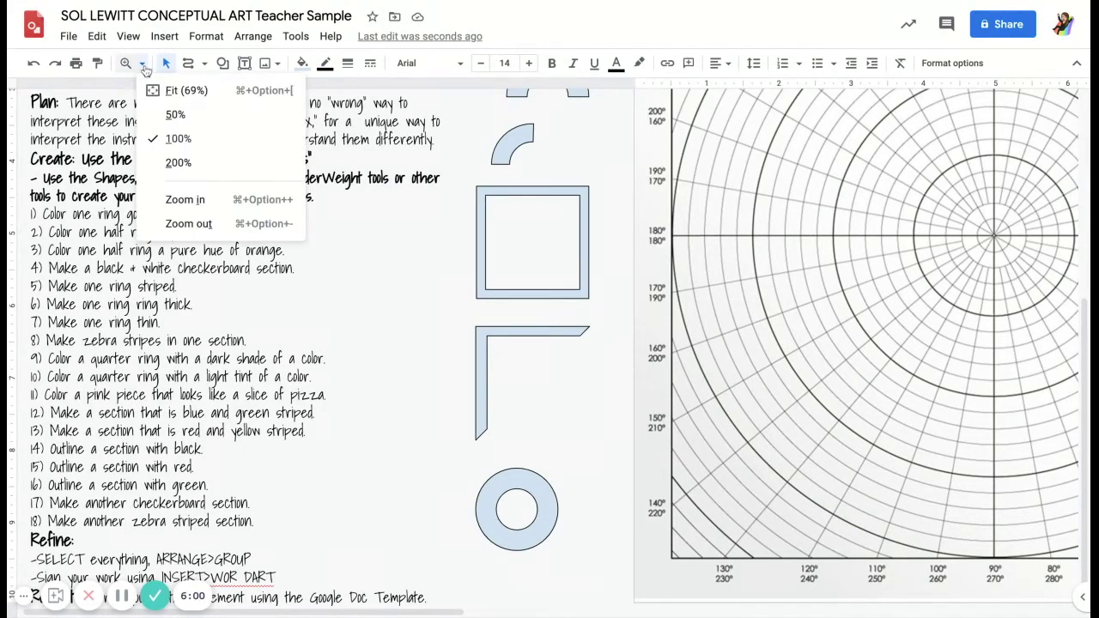
pyautogui.click(175, 91)
pyautogui.hscroll(10, 817, 337)
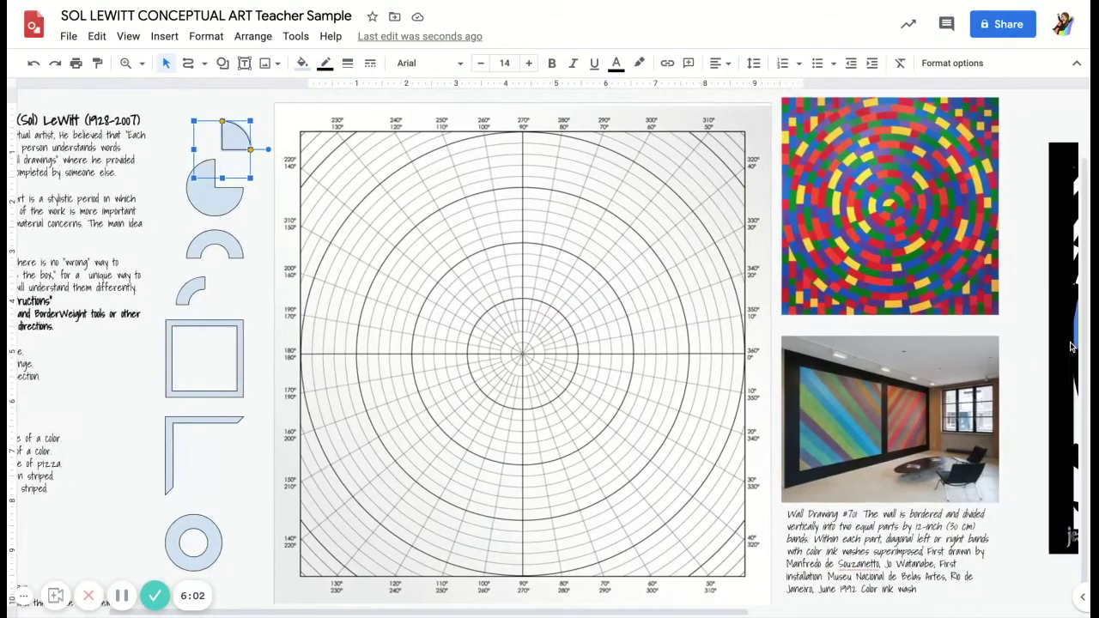
pyautogui.hscroll(3, 967, 347)
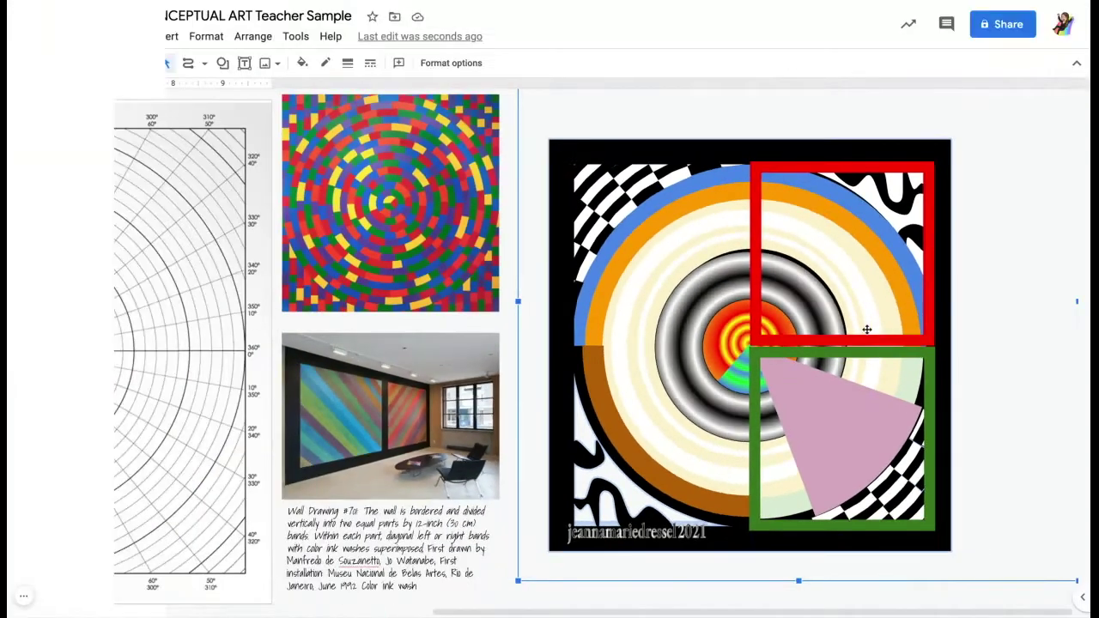
pyautogui.click(958, 583)
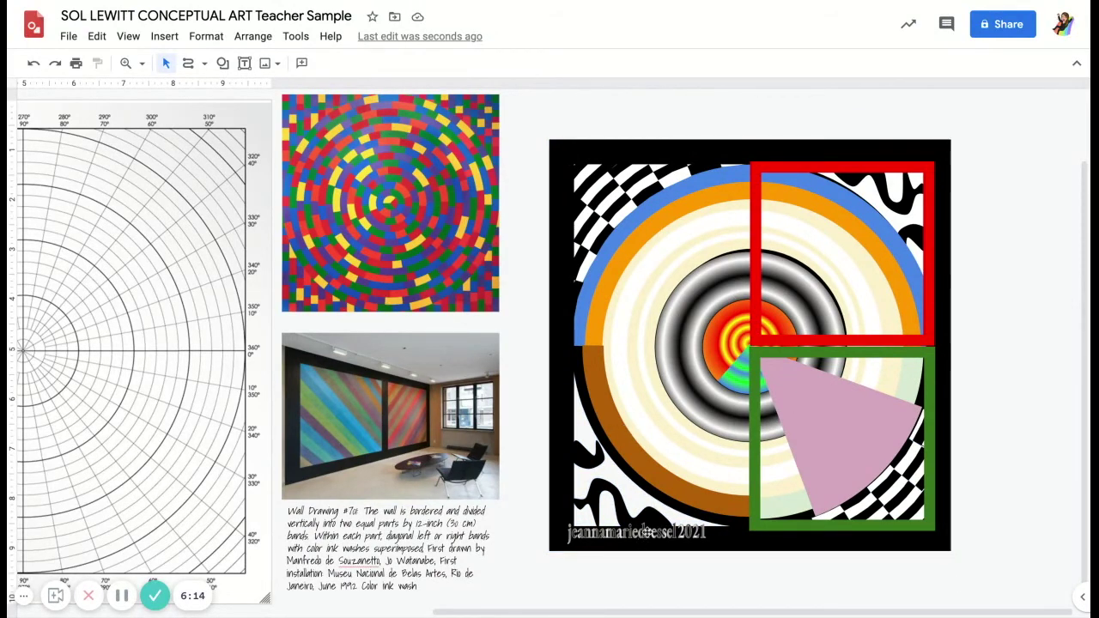
pyautogui.click(646, 537)
pyautogui.click(649, 537)
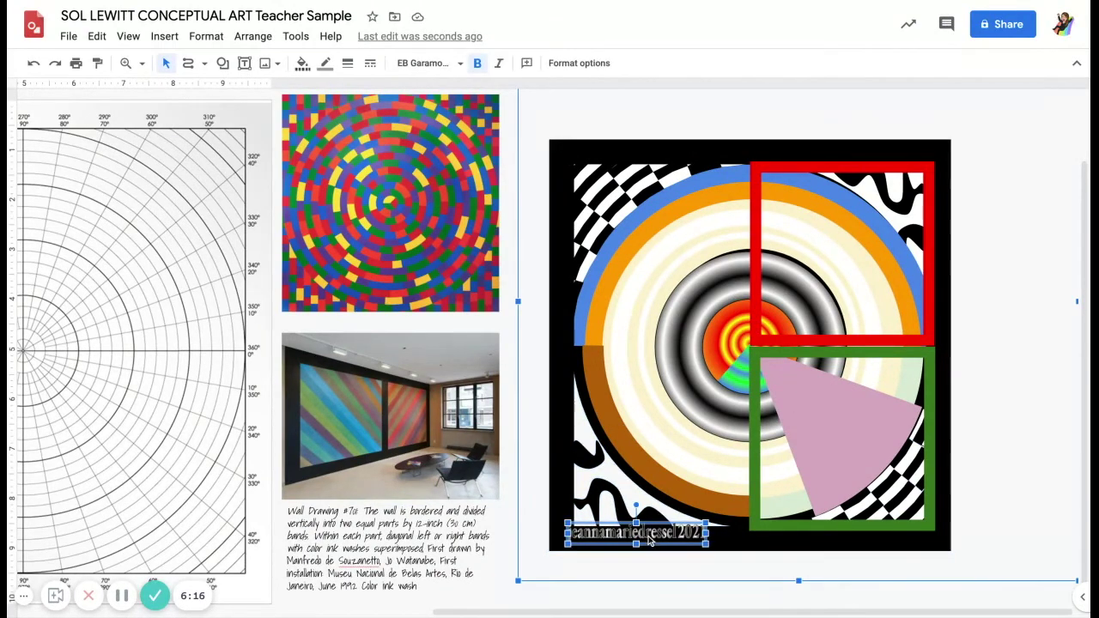
pyautogui.click(164, 38)
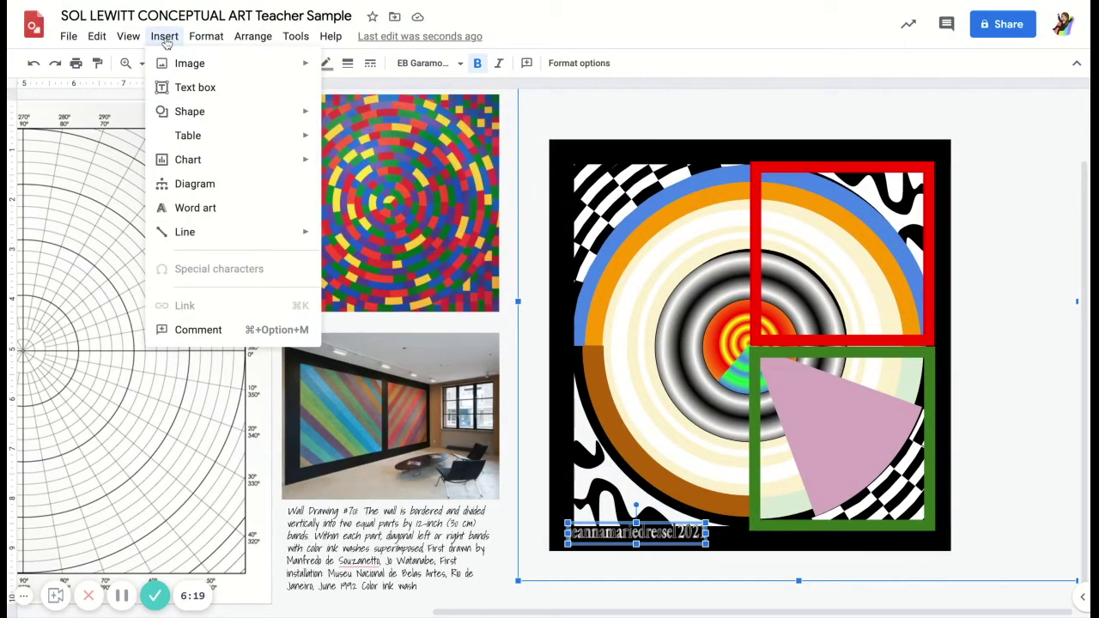
pyautogui.click(196, 208)
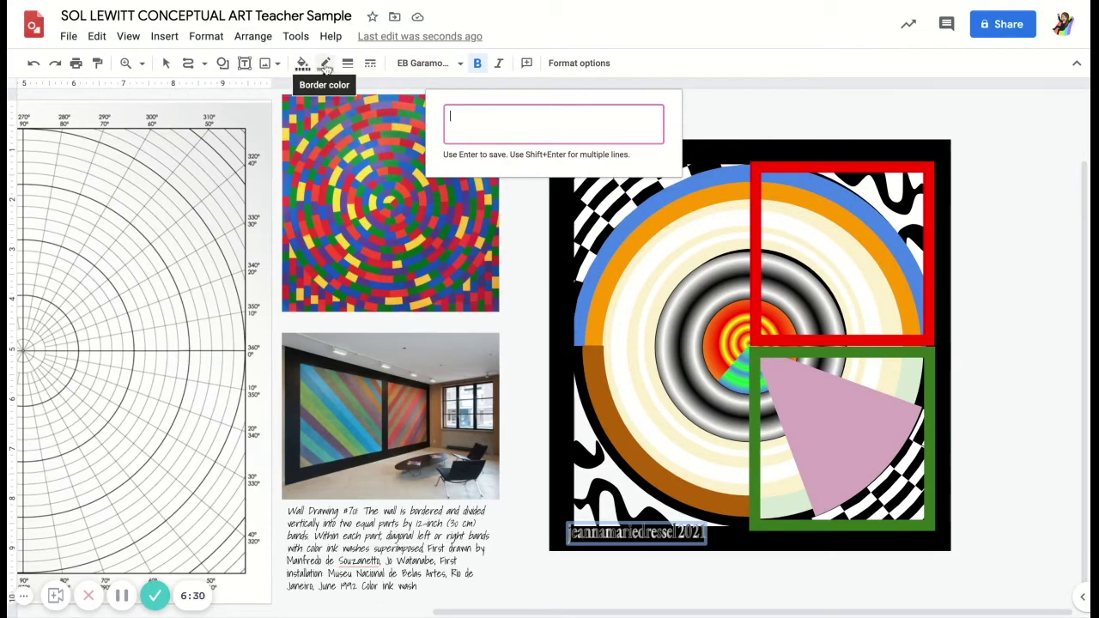
pyautogui.click(994, 461)
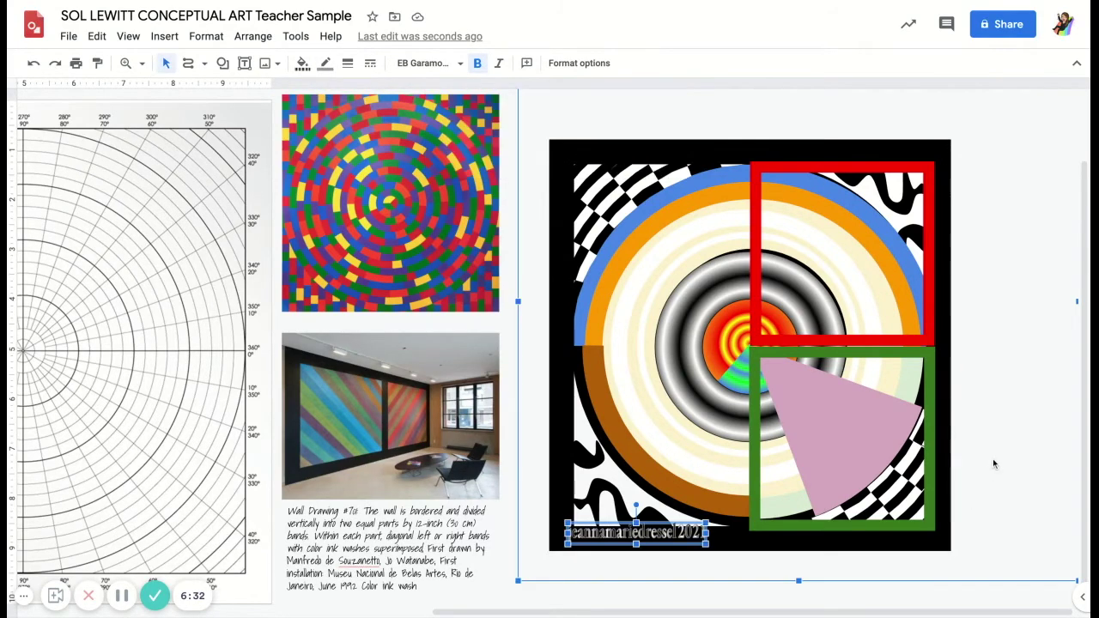
pyautogui.click(657, 591)
# - Box-select the finished artwork's pieces, check Arrange's Group option, then scroll back left to the template
pyautogui.moveTo(782, 334)
pyautogui.mouseDown()
pyautogui.moveTo(983, 568)
pyautogui.moveTo(642, 191)
pyautogui.moveTo(559, 130)
pyautogui.moveTo(532, 124)
pyautogui.mouseUp()
pyautogui.click(252, 36)
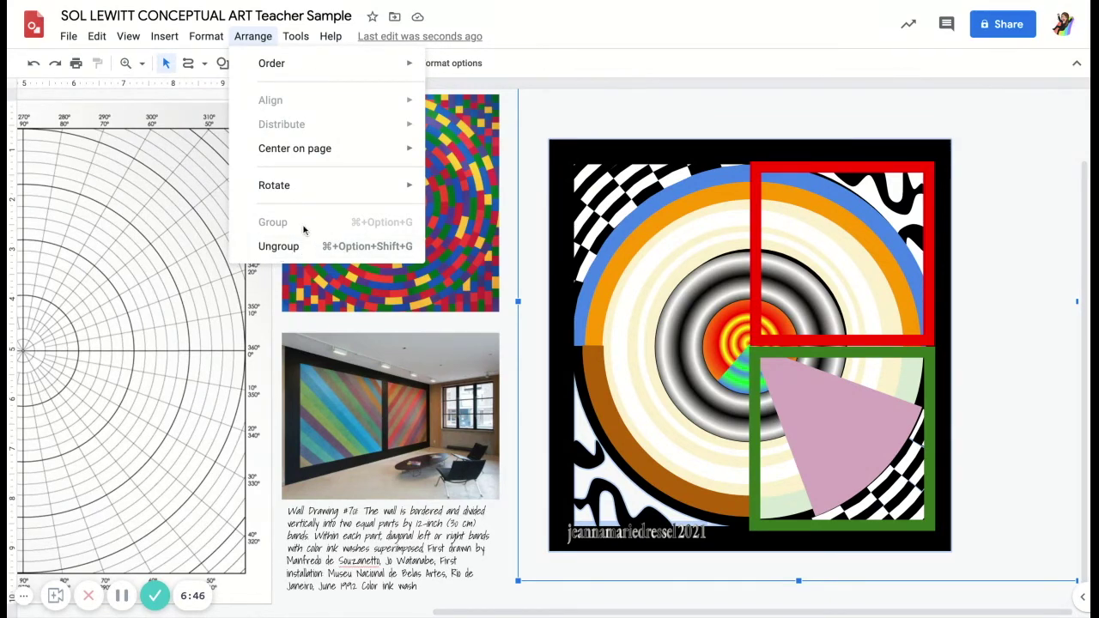
pyautogui.click(995, 235)
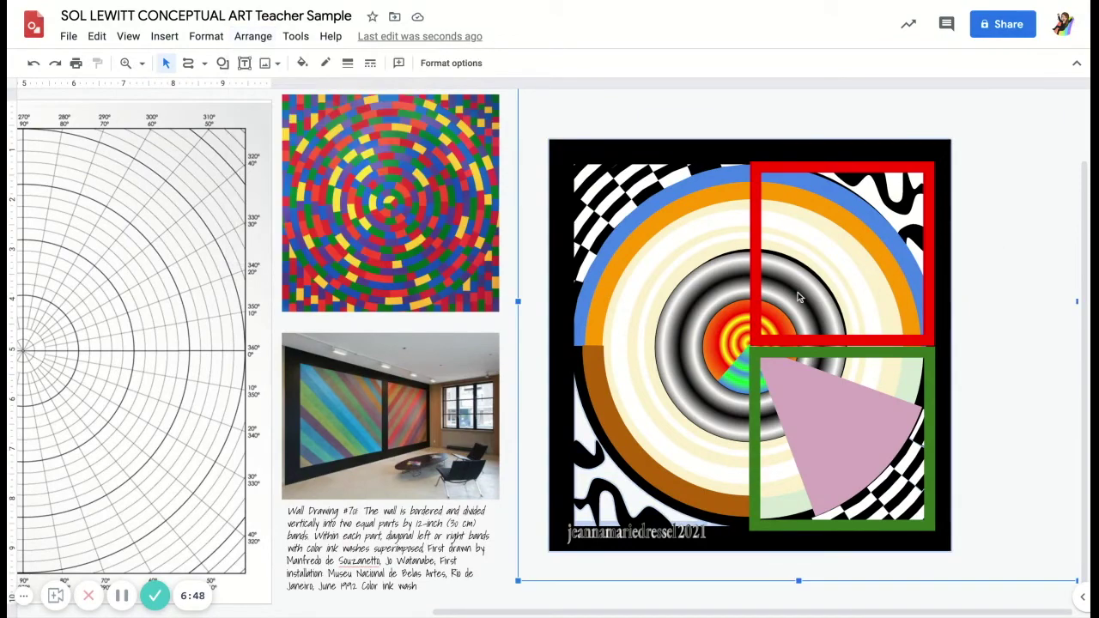
pyautogui.press('super+z')
pyautogui.press('super+z')
pyautogui.hscroll(-5, 673, 353)
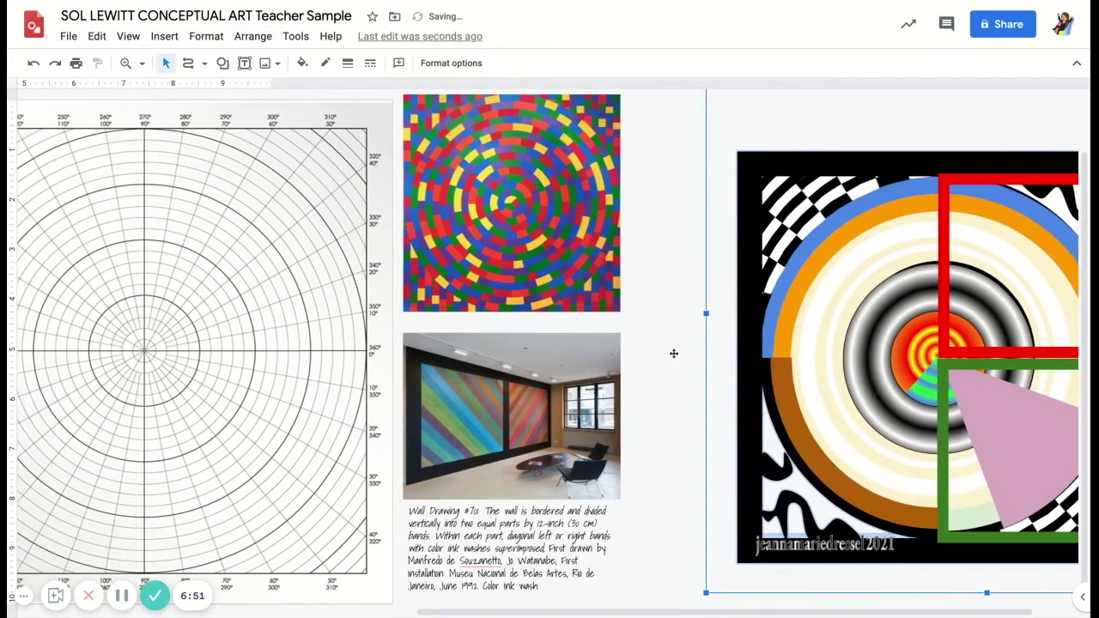
pyautogui.hscroll(-3, 673, 354)
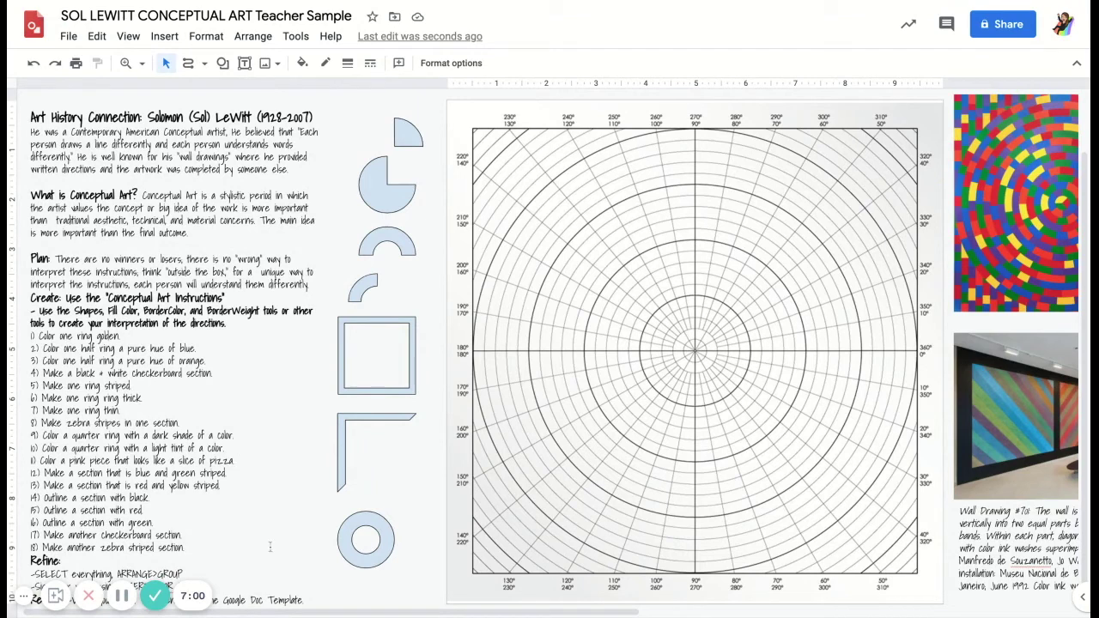
# - Zoom out to 50% to see everything from the instructions to the reference images
pyautogui.click(137, 63)
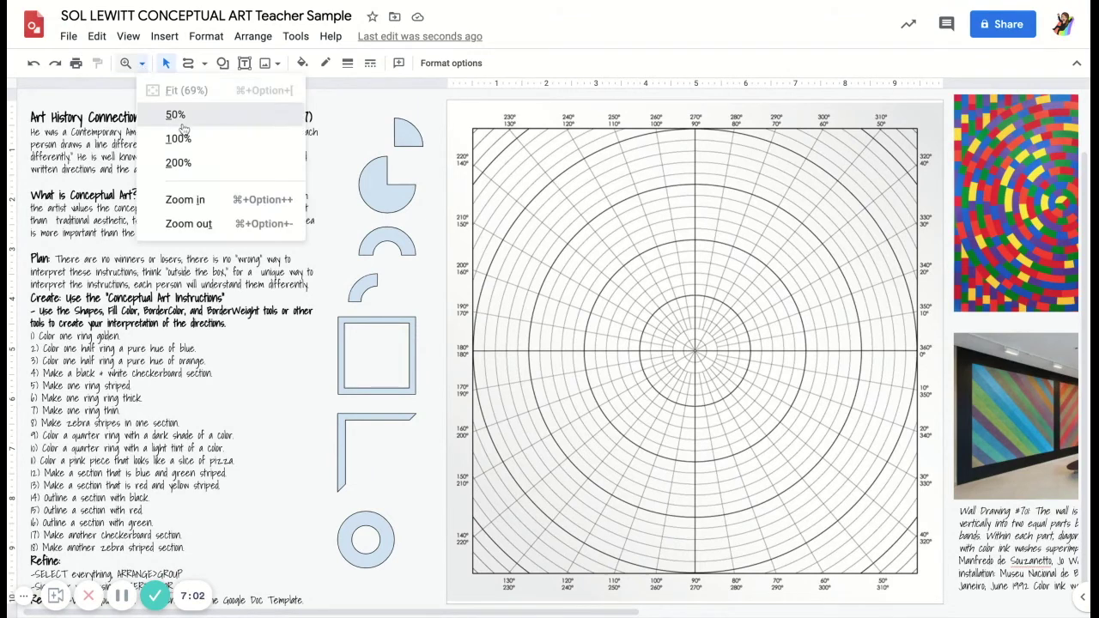
pyautogui.click(182, 124)
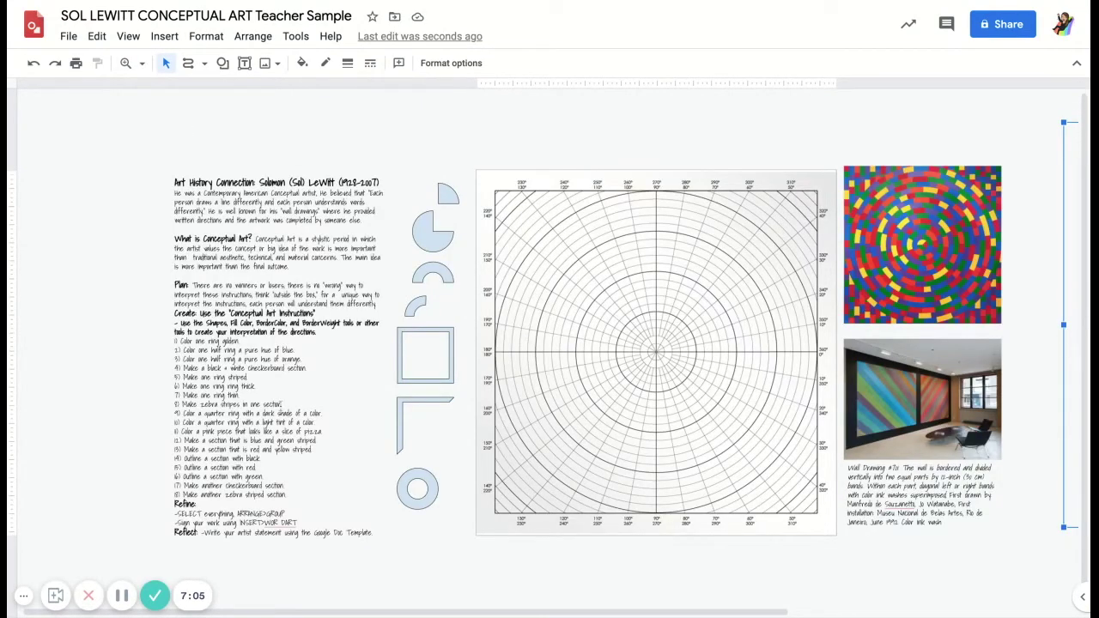